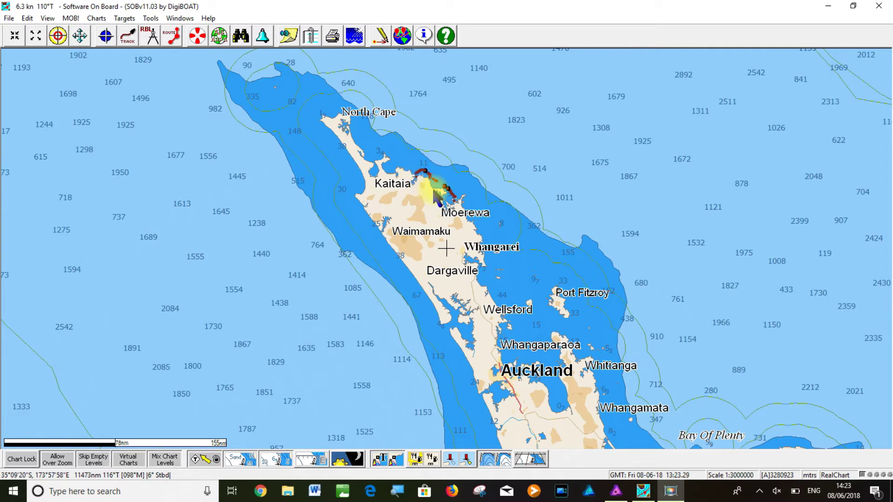
Frame the chart on the recorded track along the coast around Takou Bay at a scale of 1:200000.
left_click(434, 190)
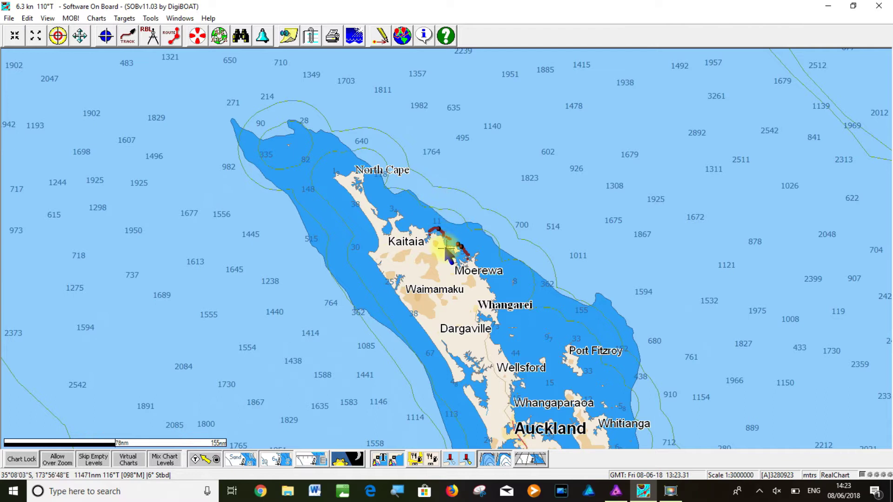
scroll(446, 248, "up", 1)
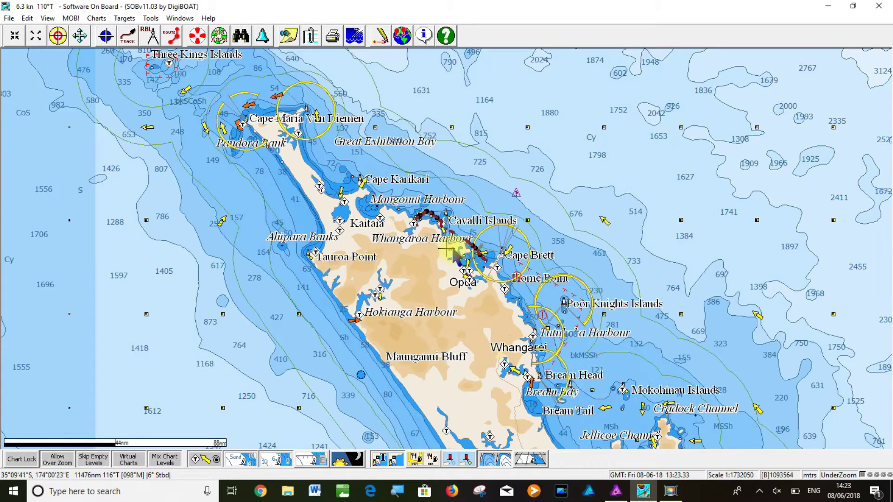
scroll(446, 249, "up", 1)
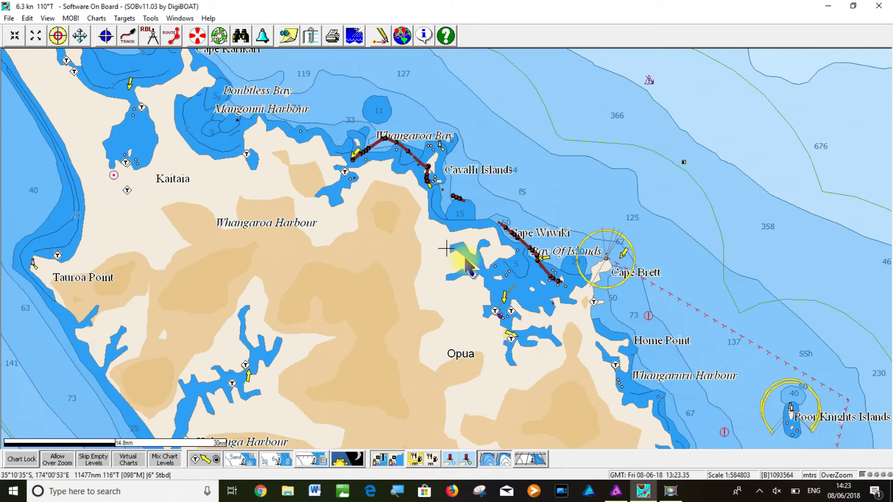
scroll(446, 248, "up", 1)
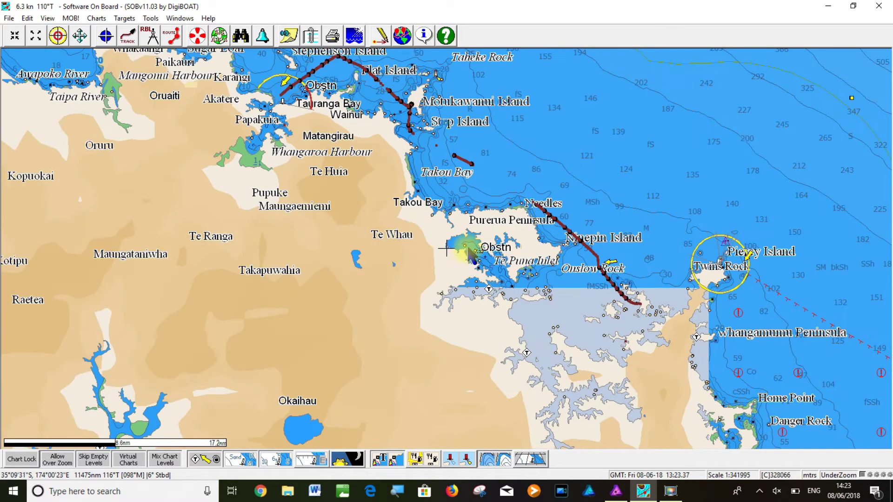
scroll(461, 254, "up", 1)
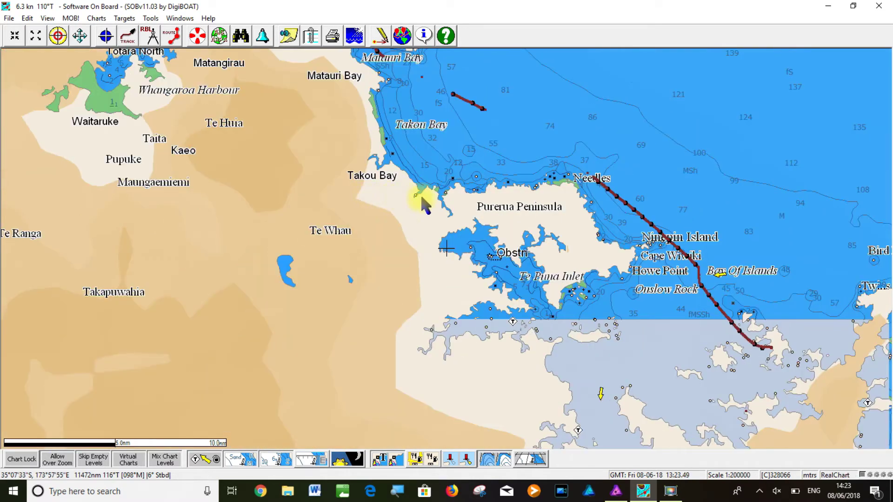
left_click(429, 201)
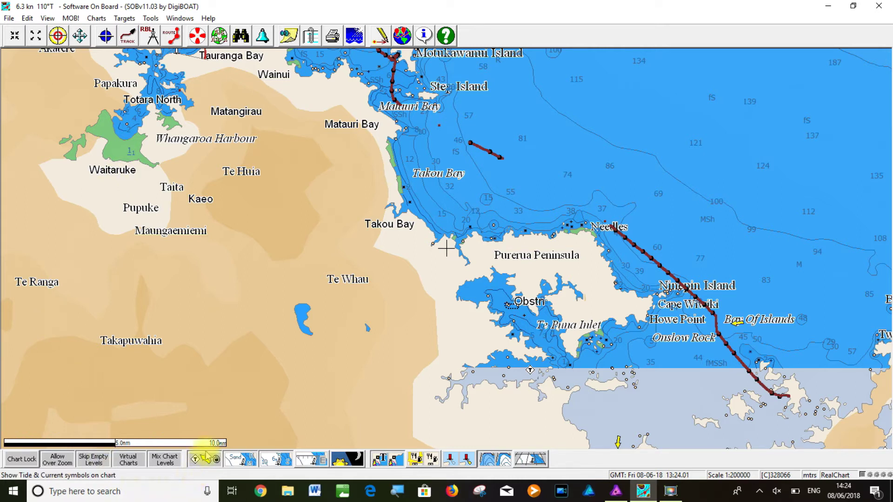
Hide the tide and current symbols, depth soundings and place names on the chart.
left_click(279, 460)
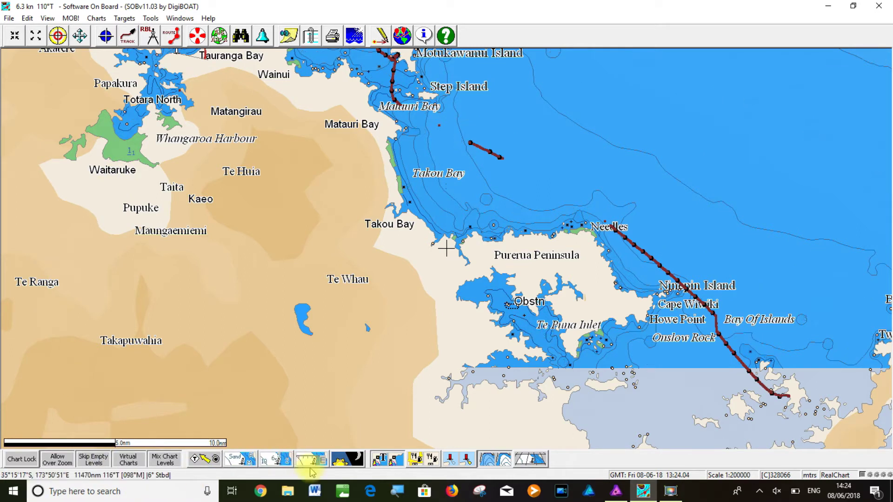
left_click(379, 460)
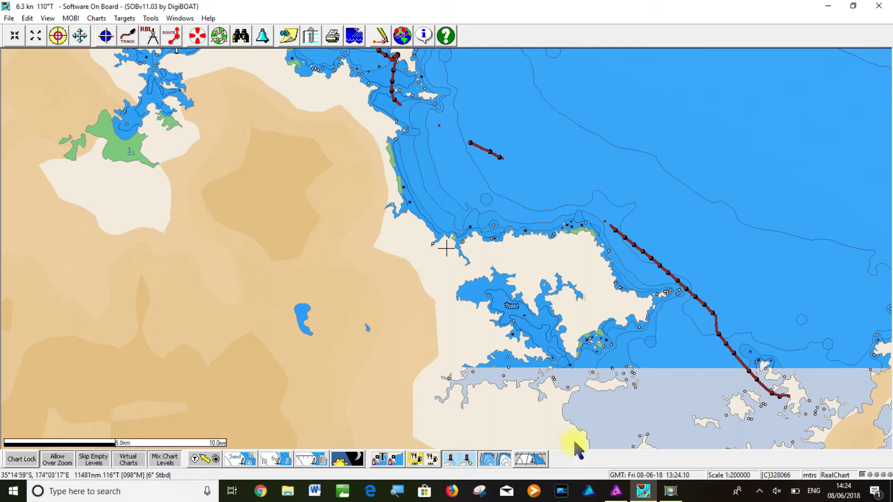
Hide the menu bar, main toolbar, chart toggles and status bar so that the chart fills the window.
key("v")
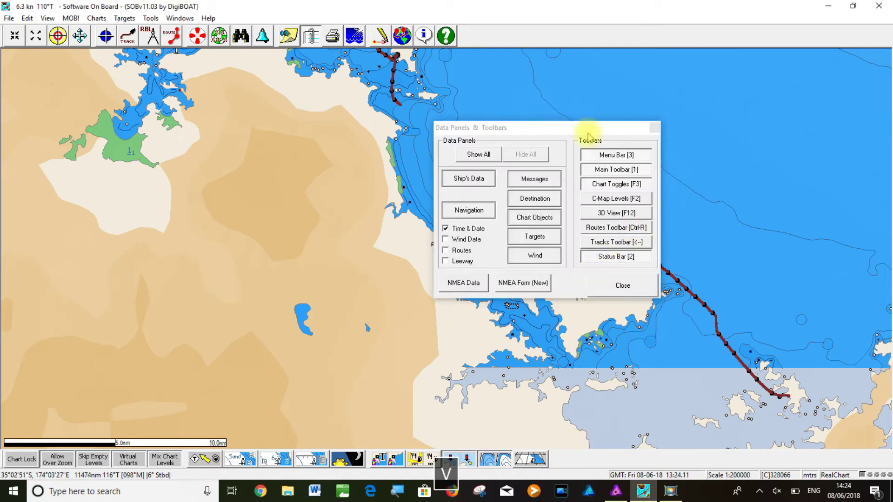
left_click(616, 155)
left_click(614, 169)
left_click(615, 184)
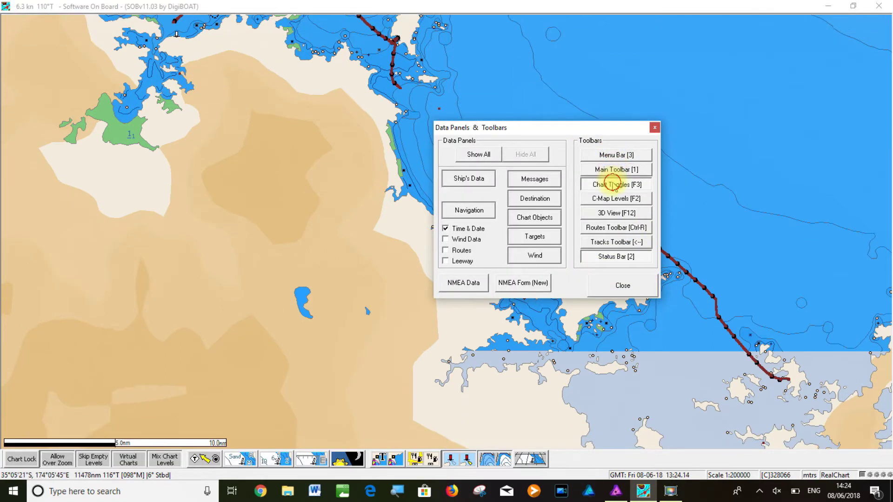
left_click(620, 257)
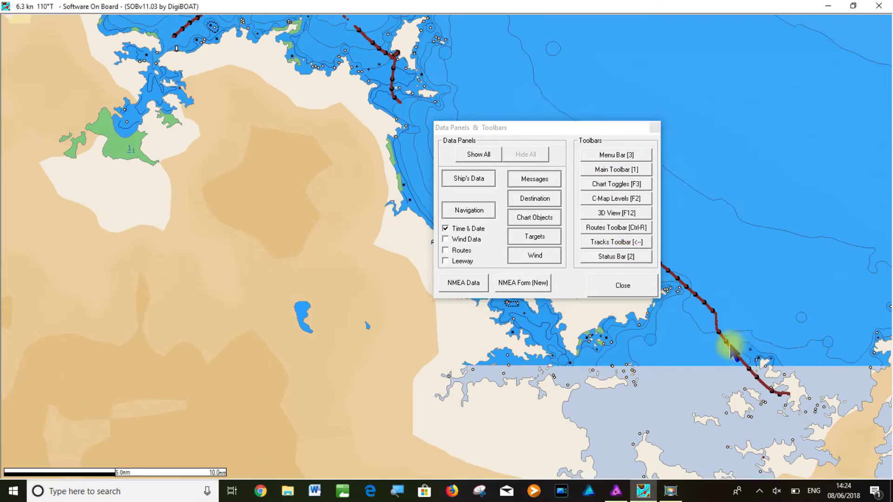
left_click(644, 286)
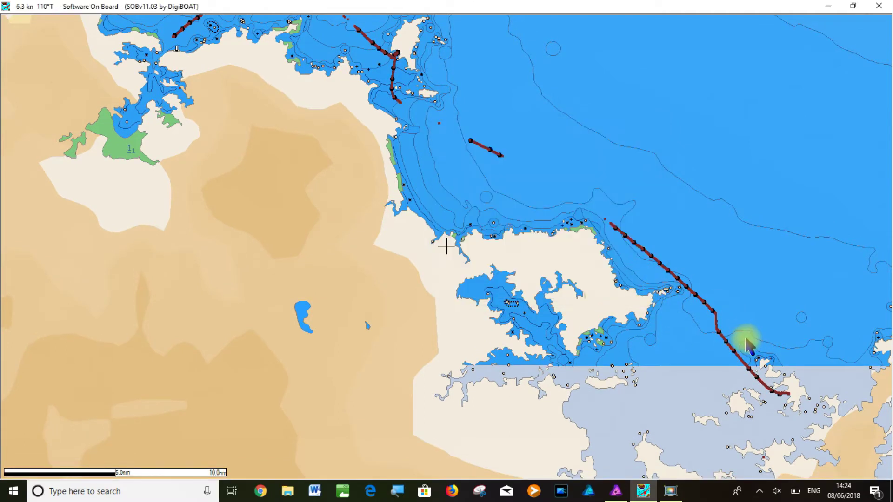
Capture the chart window centred on the track and create a new document from the clipboard in Affinity Photo.
left_click(447, 168)
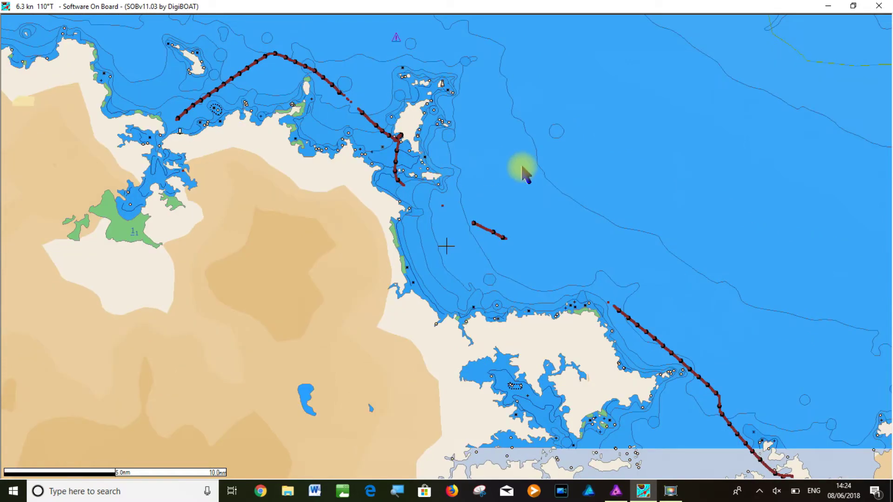
key("alt+Print")
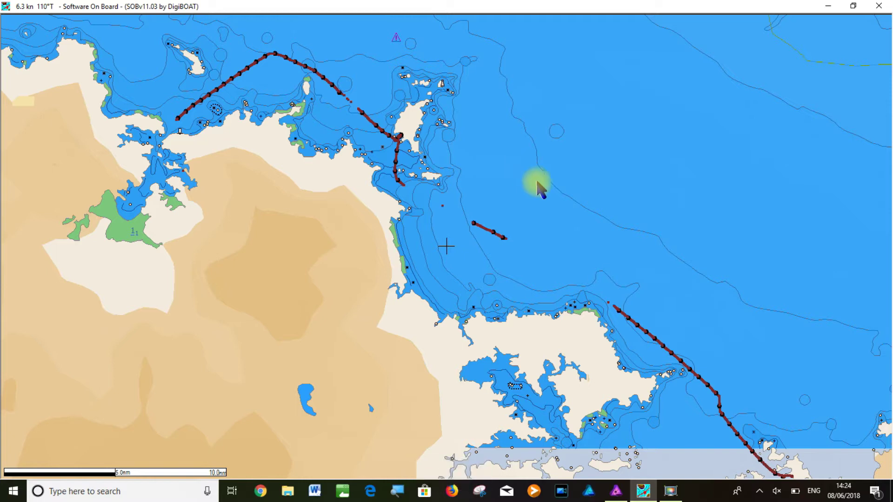
mouse_move(644, 492)
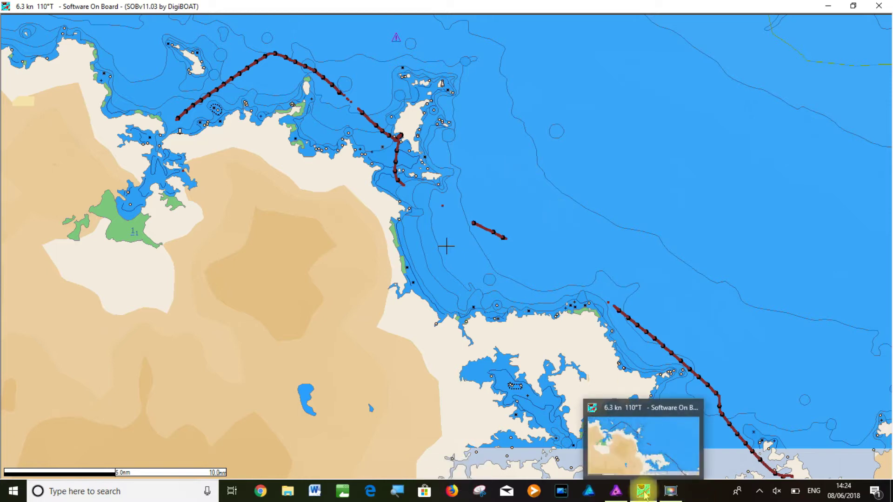
left_click(644, 492)
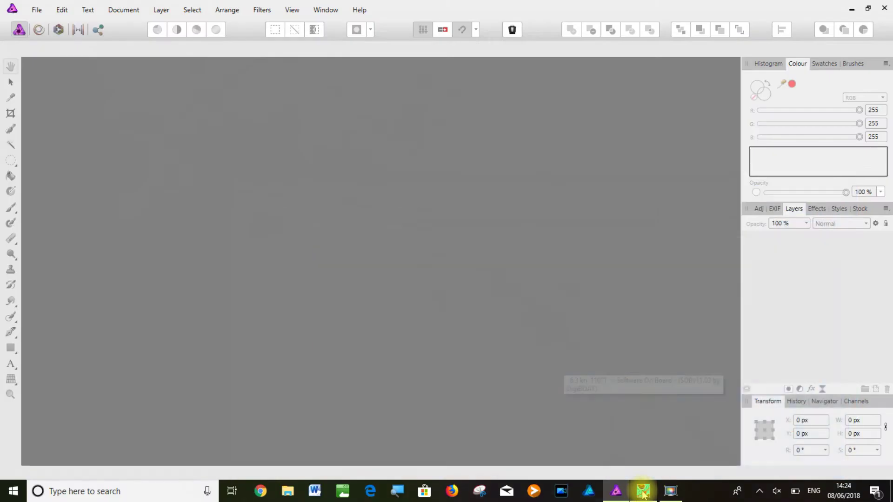
left_click(47, 9)
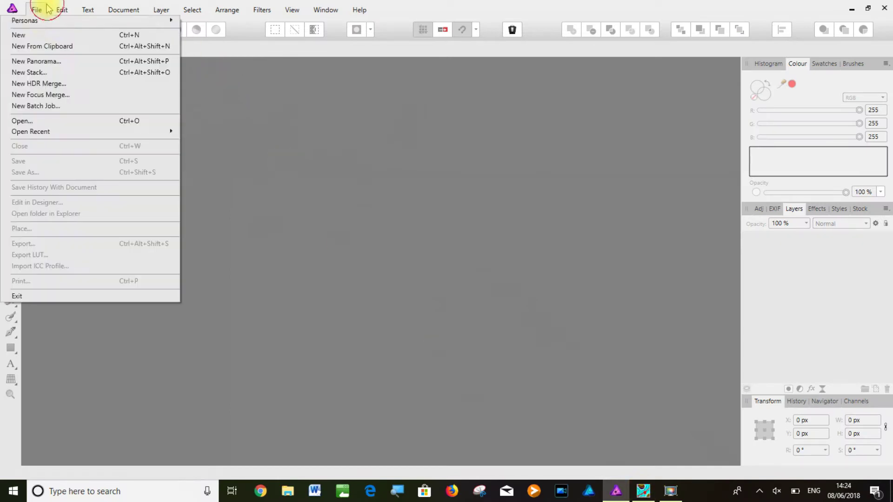
left_click(36, 47)
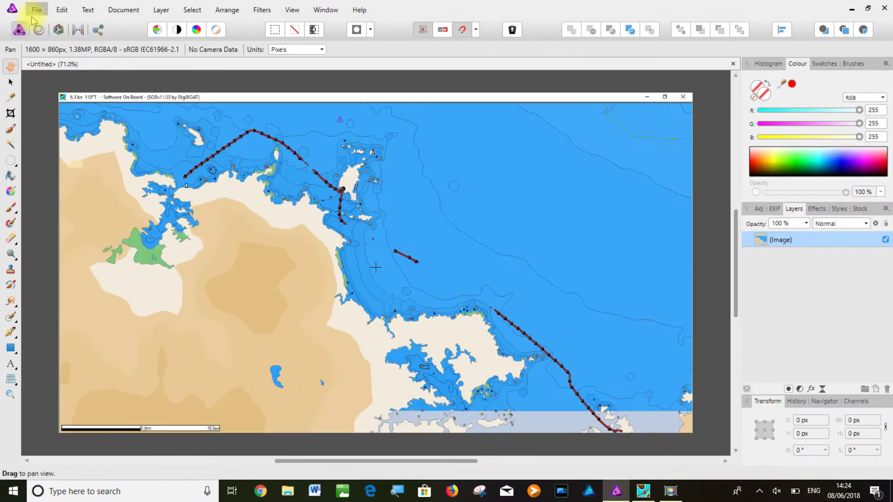
Export the image as a high-quality JPEG over the existing Track A file in the Whangaroa 3 folder.
left_click(35, 17)
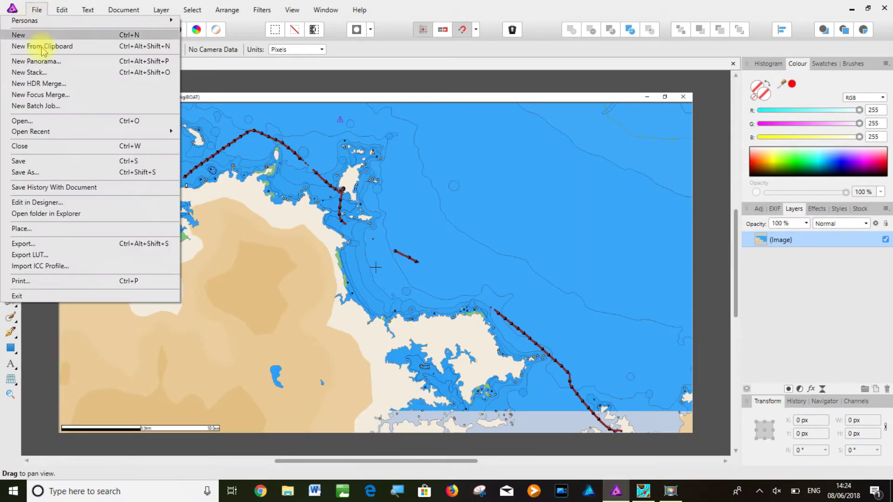
left_click(51, 243)
left_click(493, 313)
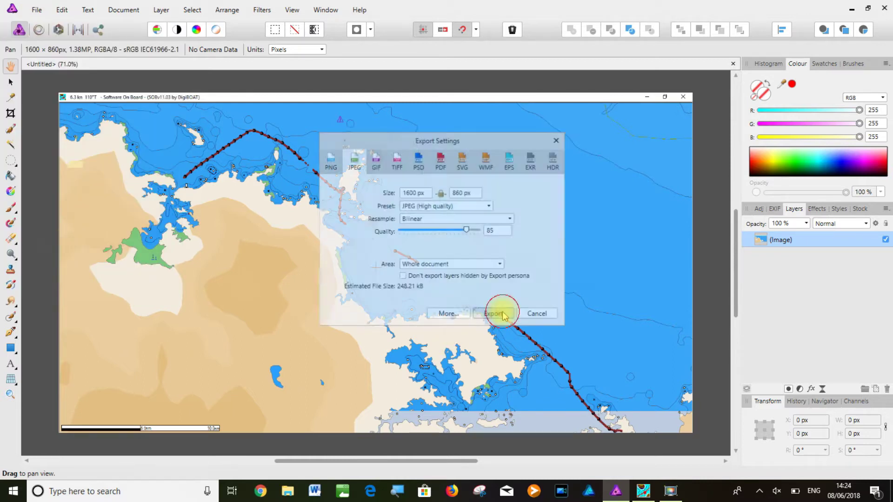
left_click(158, 102)
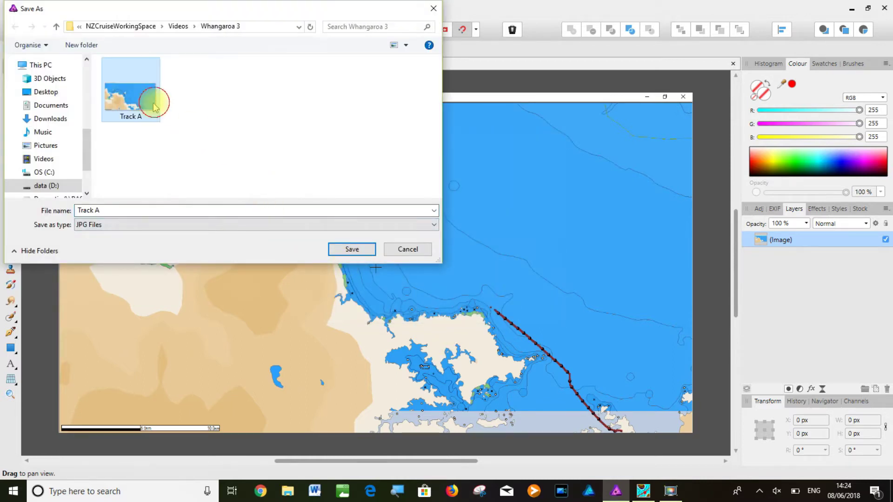
left_click(367, 250)
left_click(490, 289)
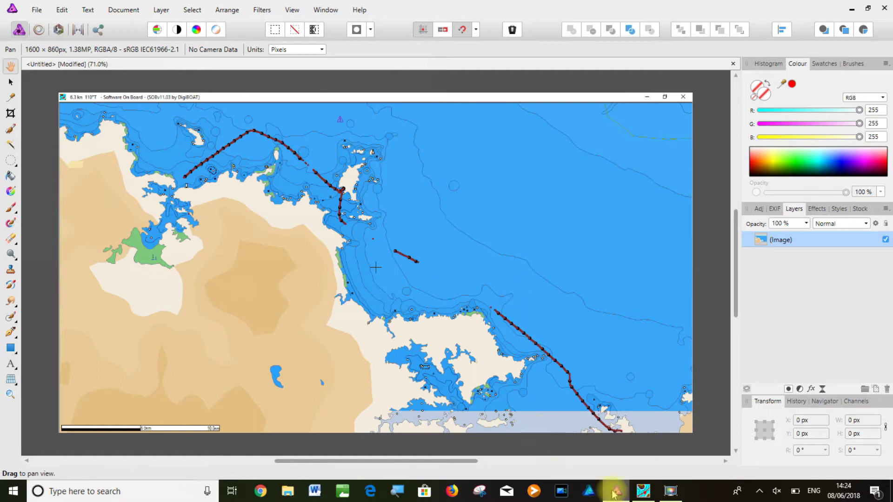
Switch back to Software On Board and turn off the past track display on the chart.
left_click(652, 491)
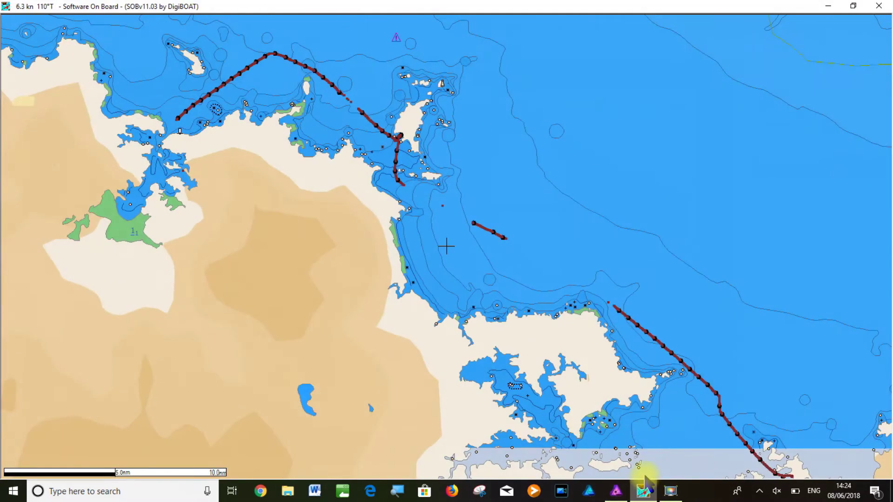
key("BackSpace")
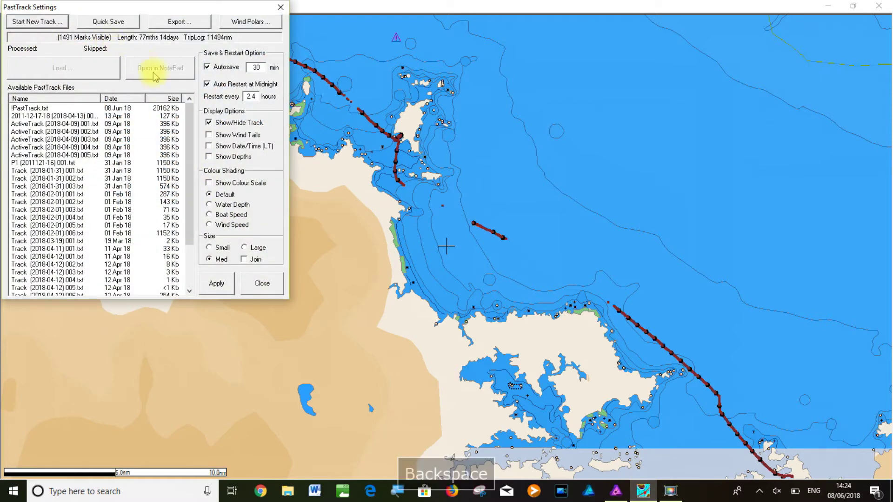
left_click(209, 123)
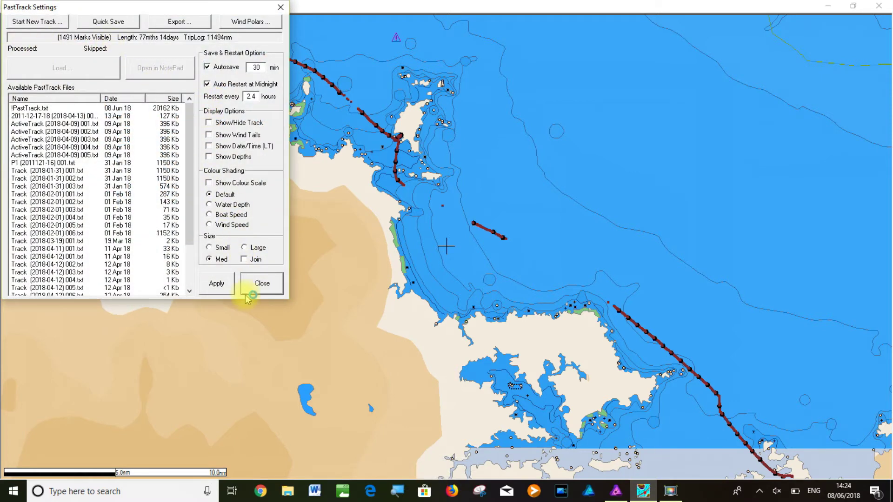
left_click(221, 285)
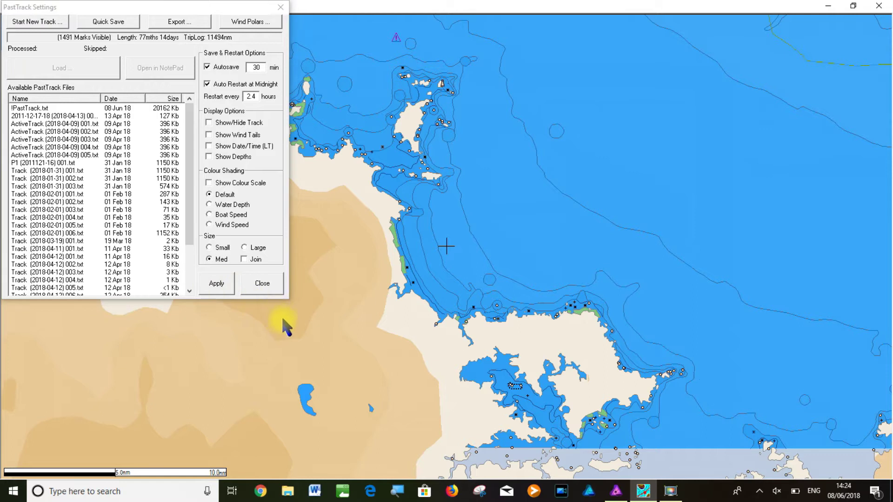
left_click(269, 283)
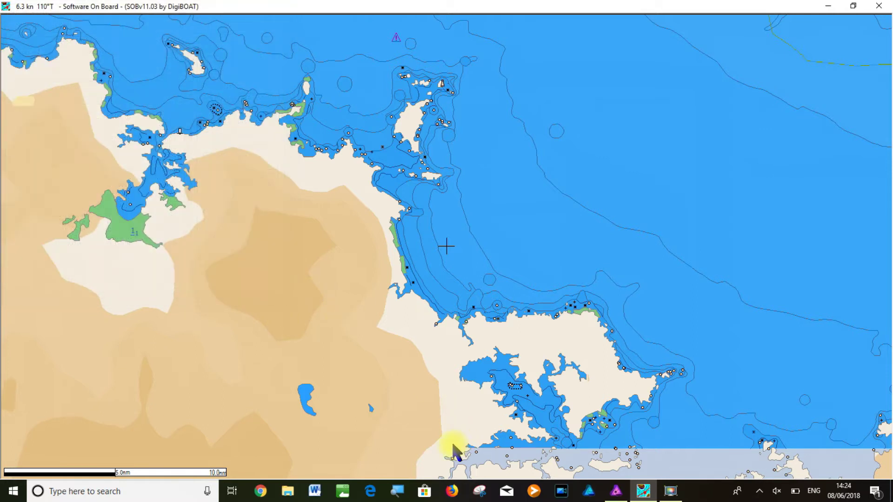
Capture the trackless chart and replace the open Affinity Photo document, without saving it, with a new one from the clipboard.
key("alt+Print")
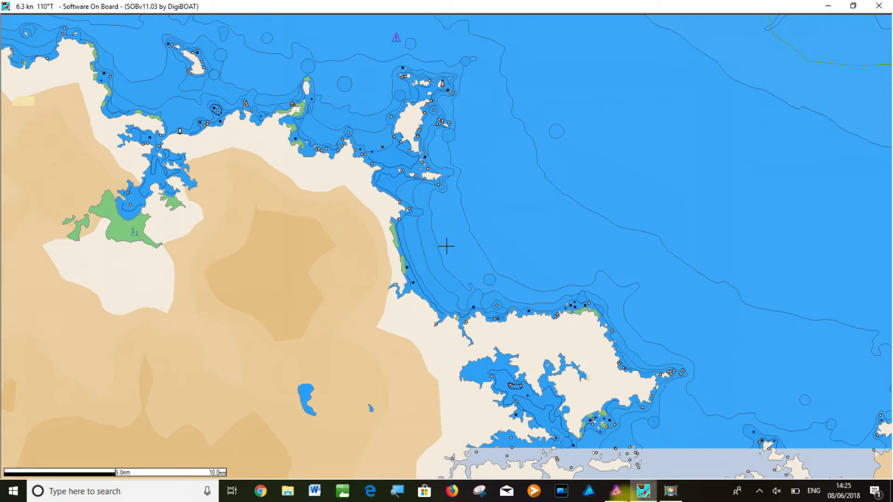
left_click(616, 491)
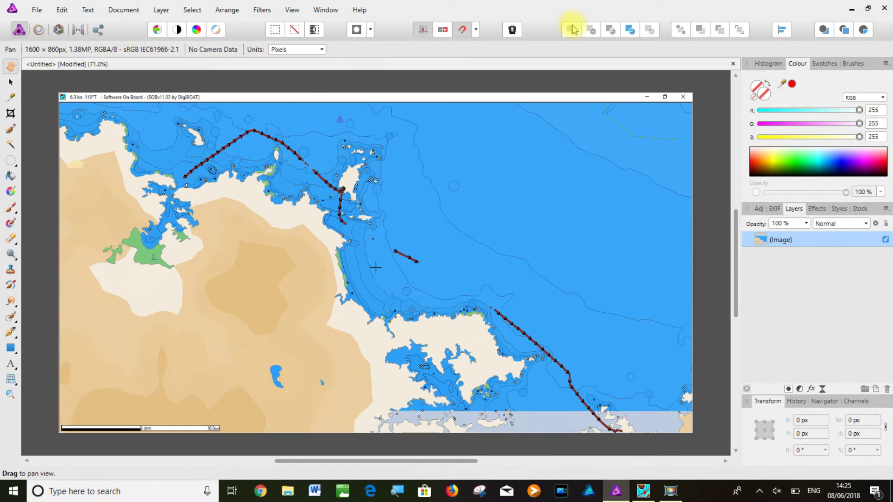
left_click(733, 64)
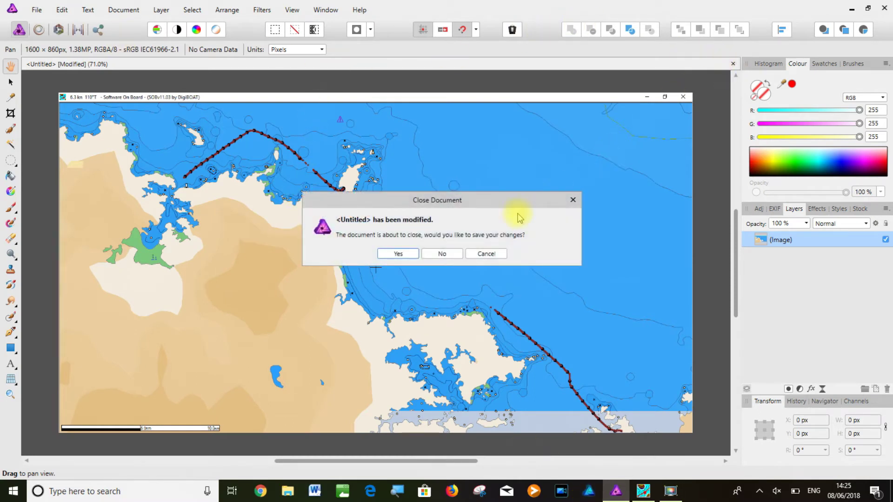
left_click(449, 254)
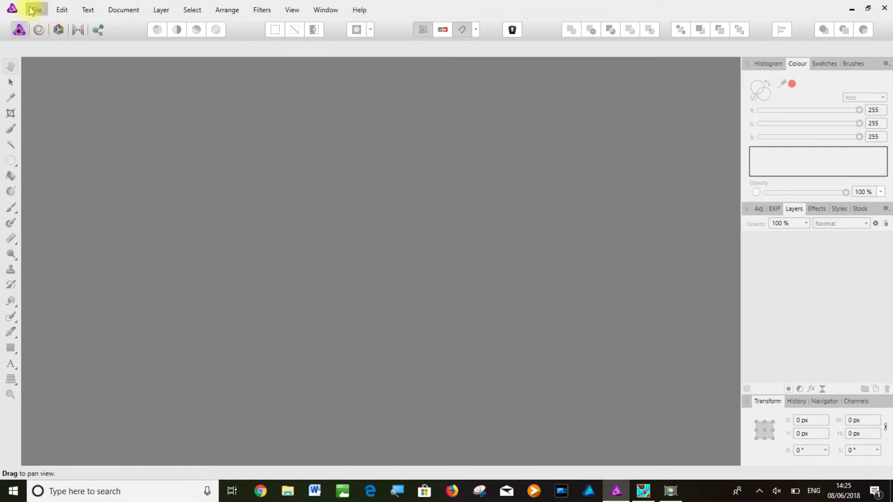
left_click(36, 10)
left_click(43, 46)
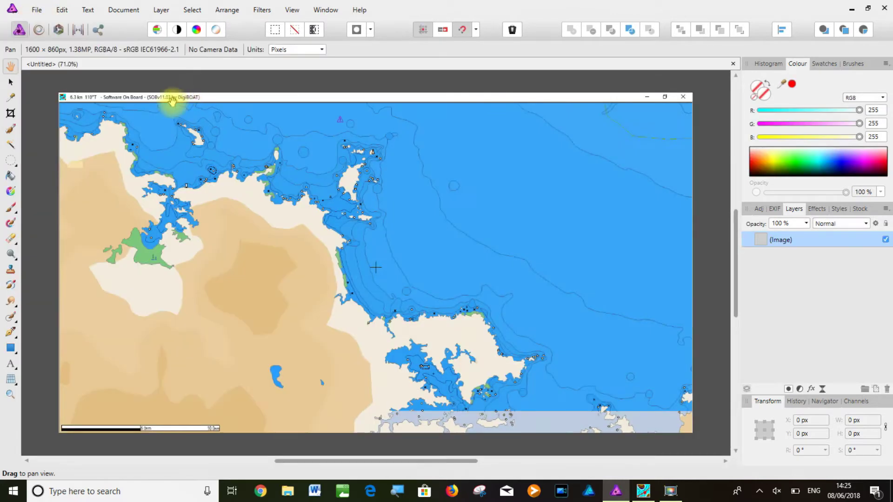
Export the trackless chart as a high-quality JPEG named Base A in the Whangaroa 3 folder and close the document without saving.
left_click(35, 8)
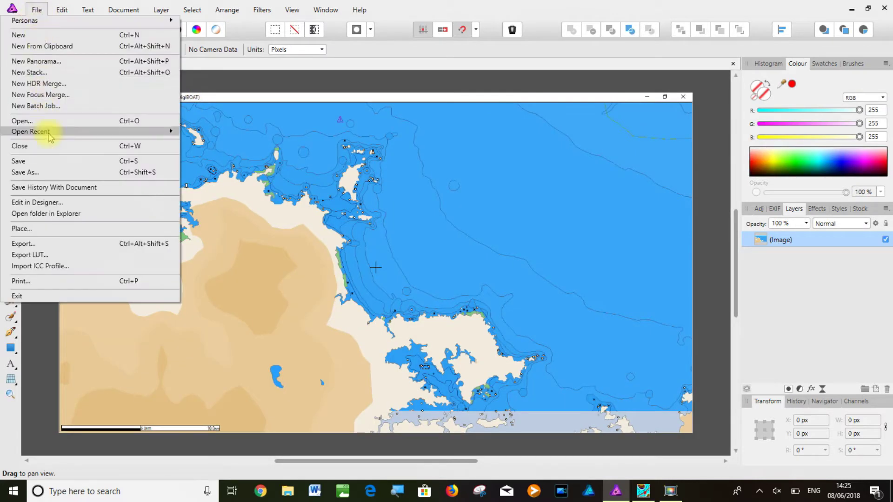
left_click(73, 241)
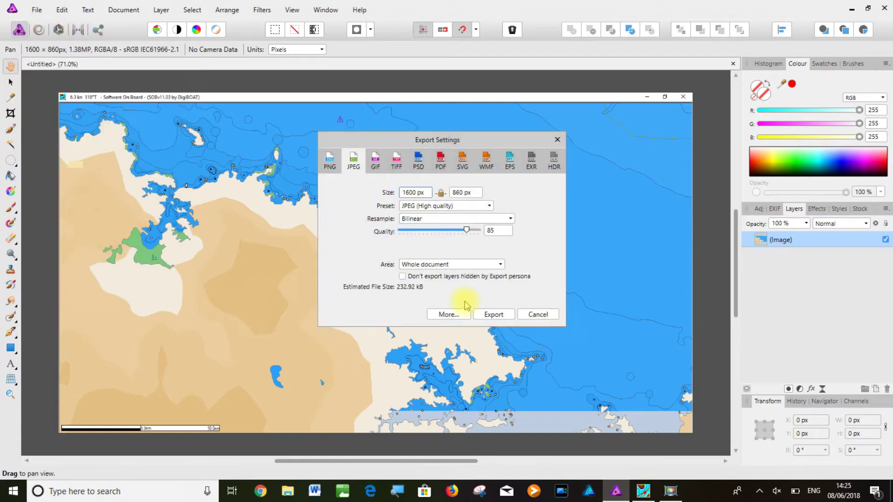
left_click(494, 315)
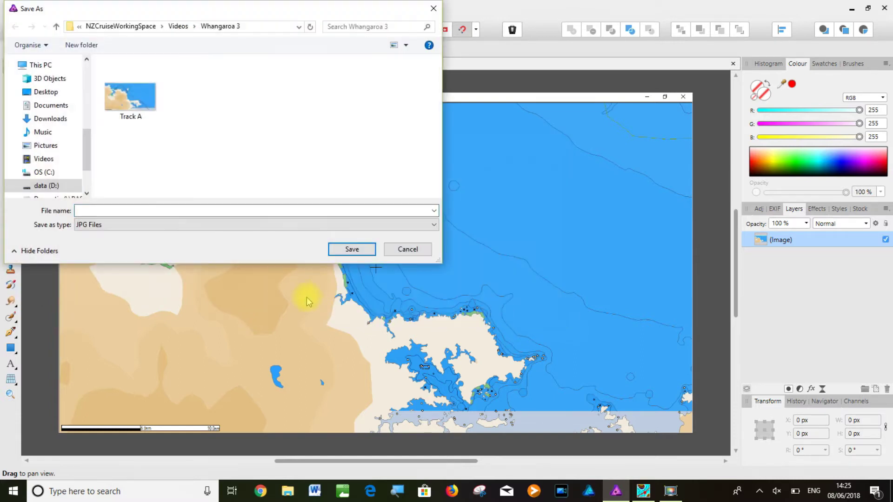
type("B")
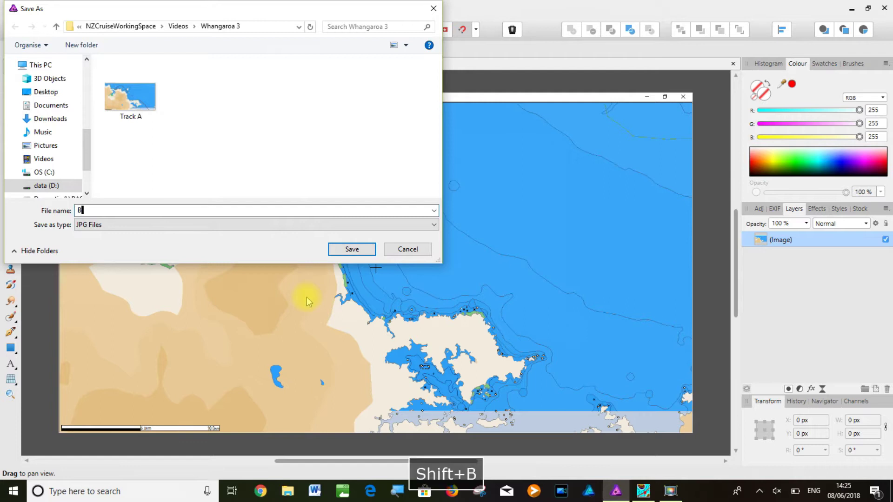
type("ase A")
left_click(367, 248)
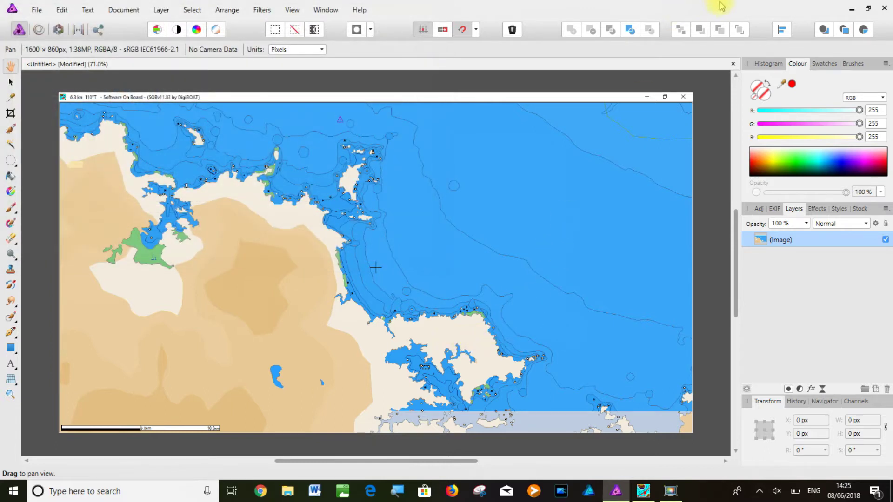
left_click(733, 64)
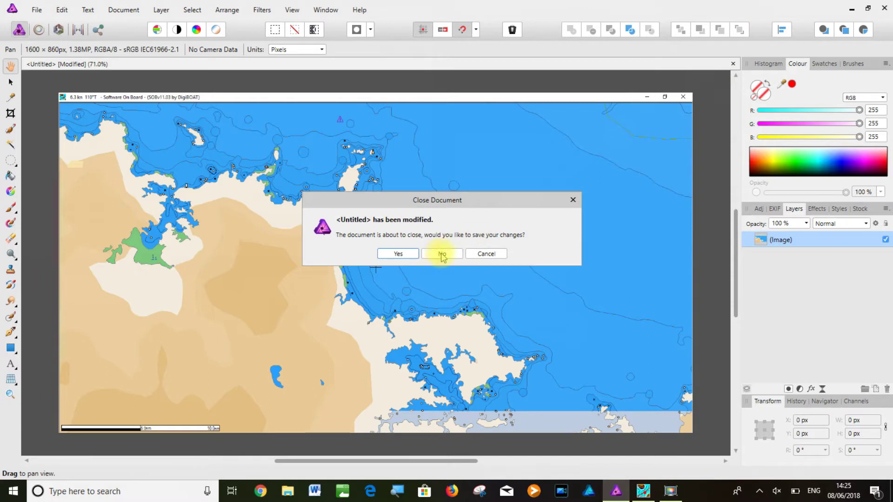
left_click(440, 254)
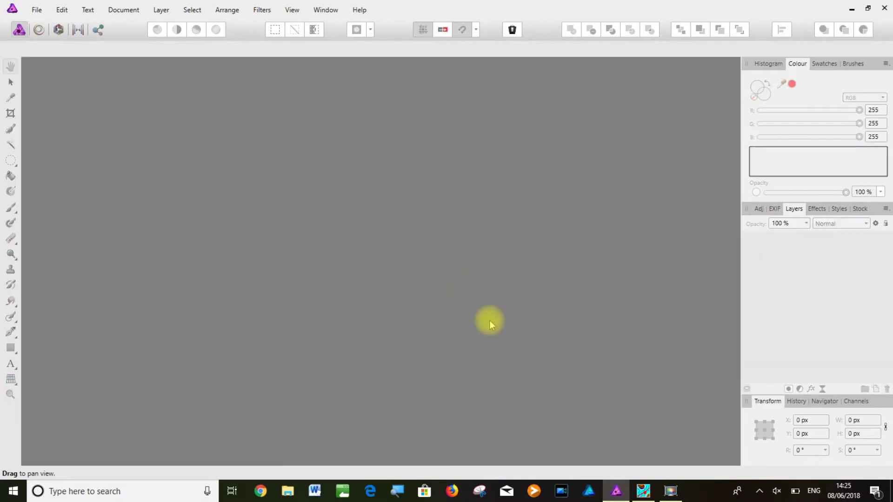
Switch to Software On Board and turn the past track display back on.
left_click(644, 491)
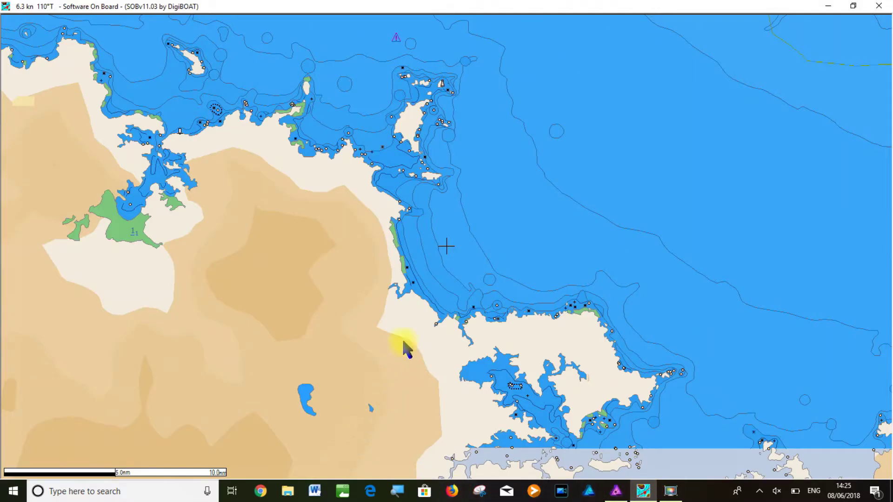
key("v")
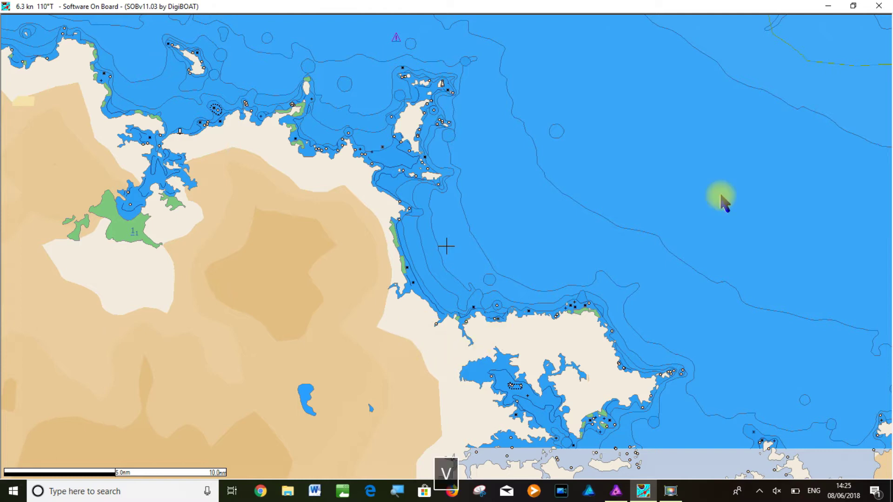
key("BackSpace")
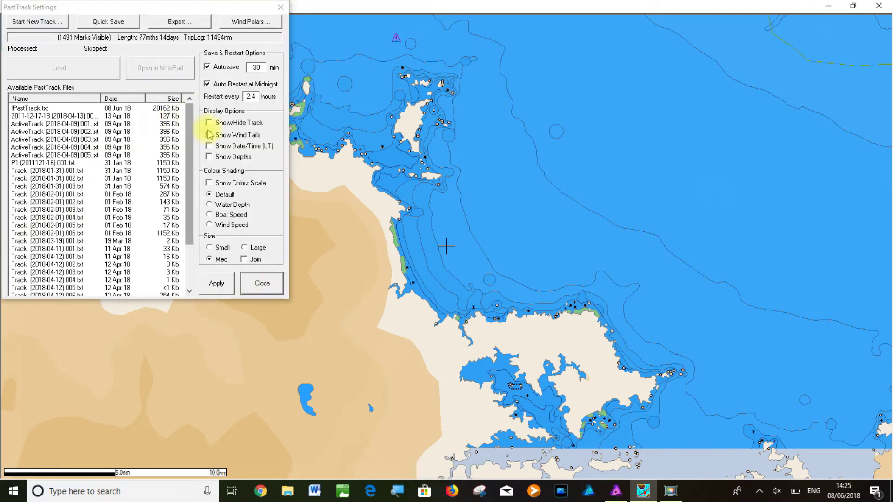
left_click(210, 124)
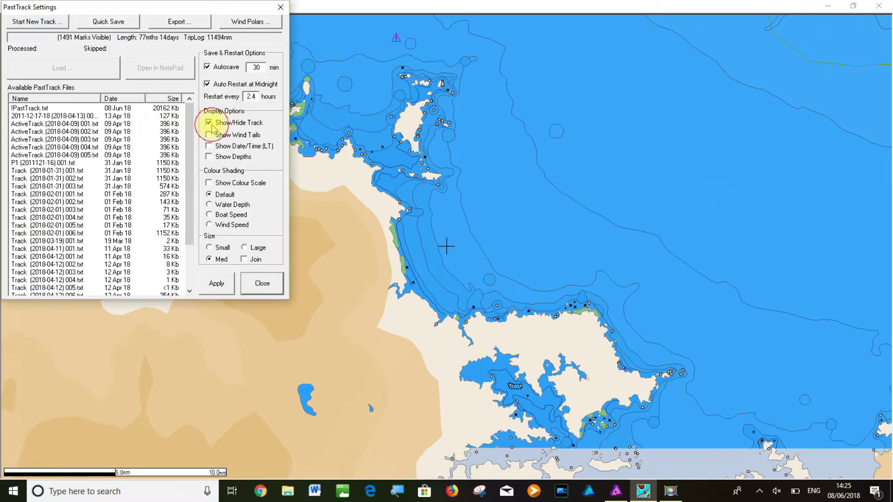
left_click(216, 286)
left_click(262, 285)
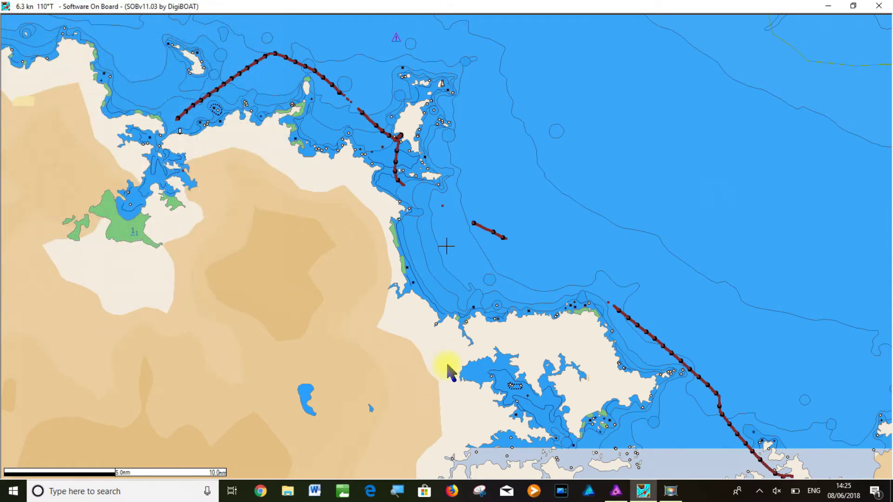
Capture the chart window shifted one step south along the track and create a new document from the clipboard in Affinity Photo.
key("Down")
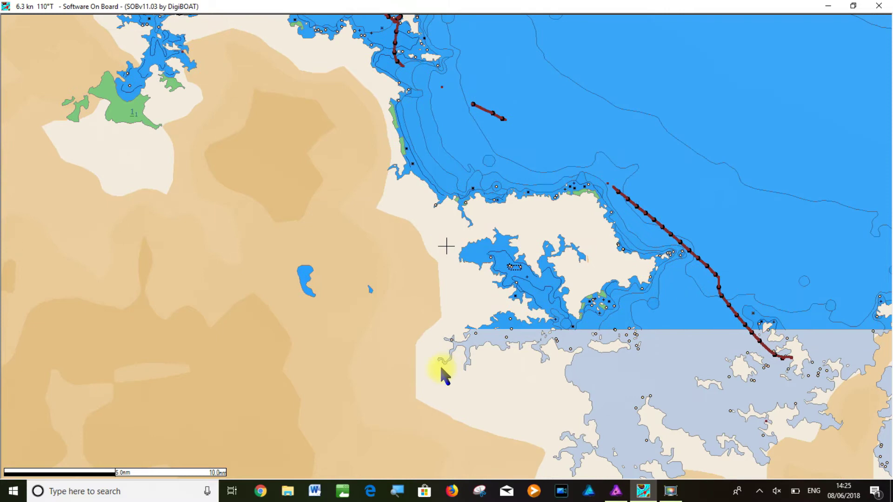
key("alt+Print")
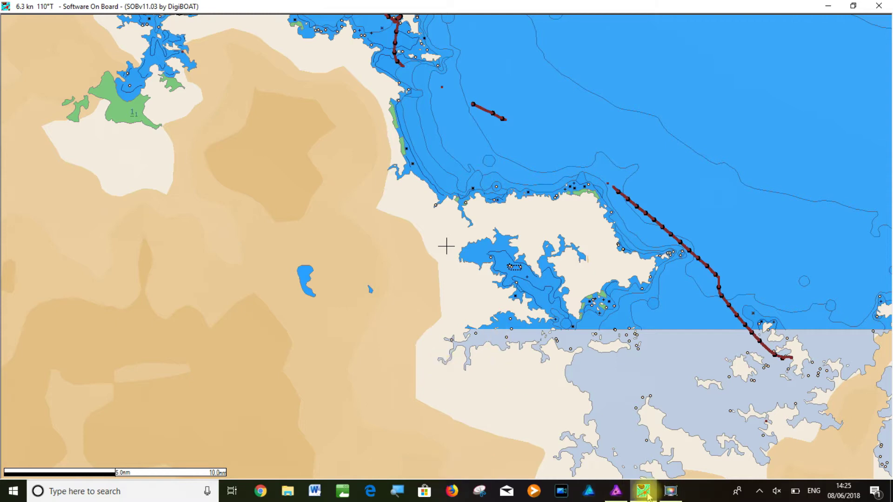
left_click(617, 492)
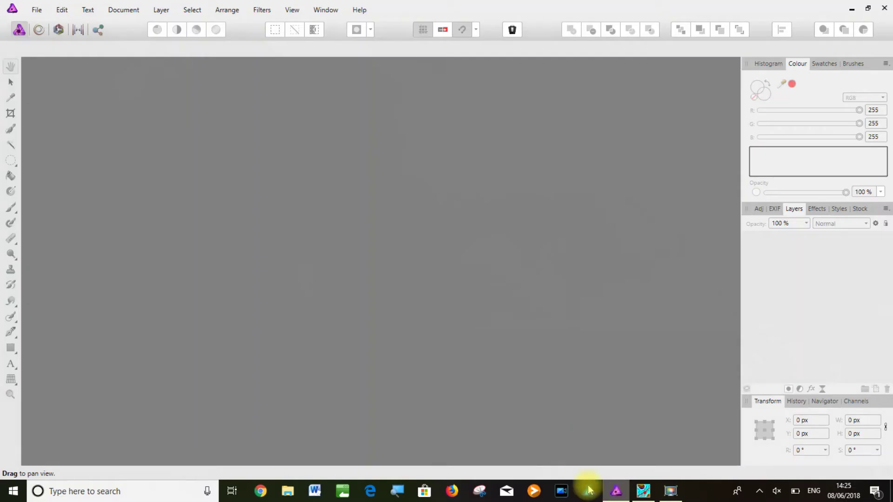
left_click(46, 13)
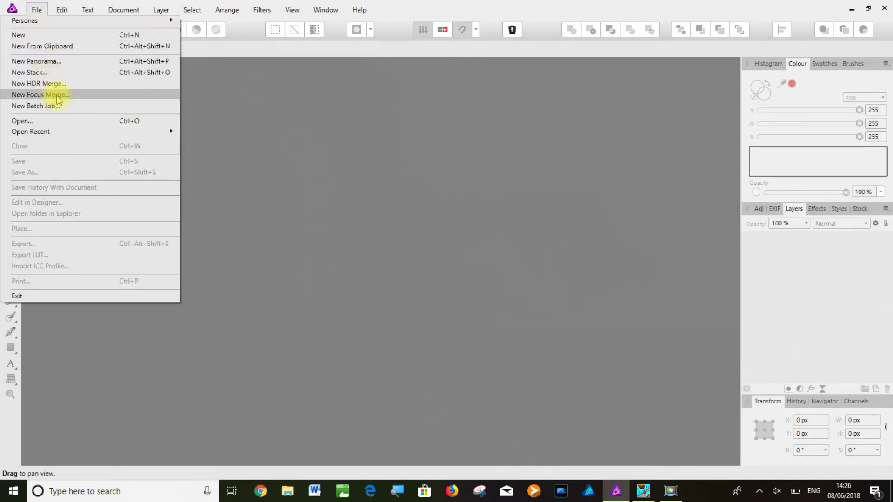
left_click(68, 47)
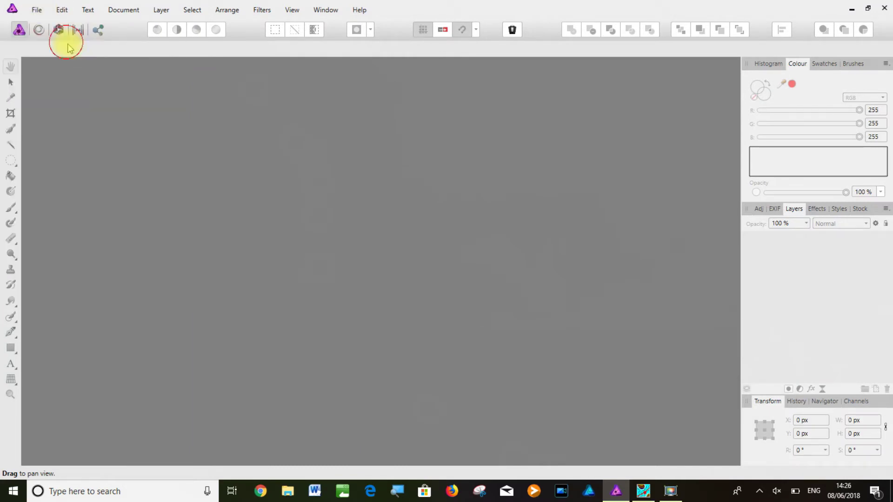
Export the southern track image as a high-quality JPEG named Track B in the Whangaroa 3 folder and close the document without saving.
left_click(37, 9)
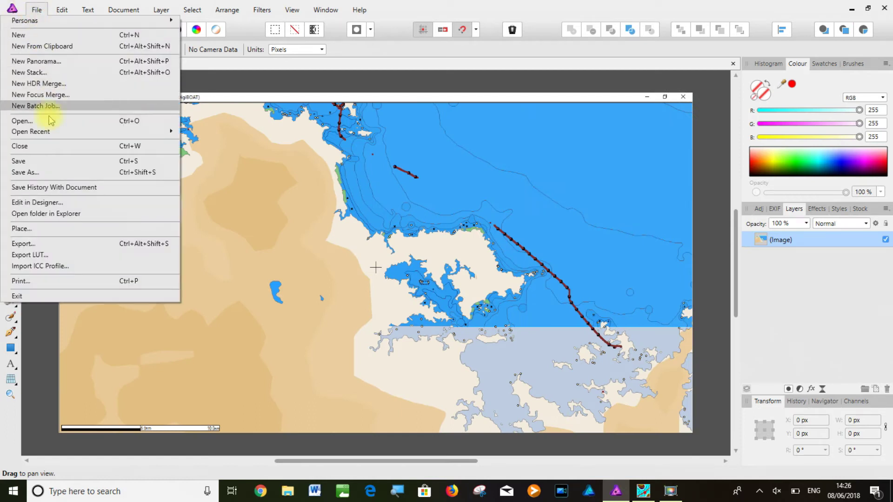
left_click(66, 244)
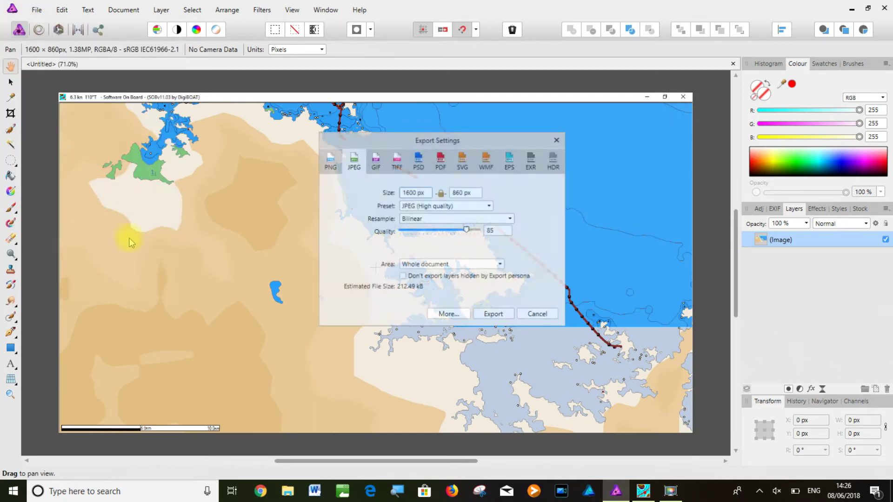
left_click(494, 315)
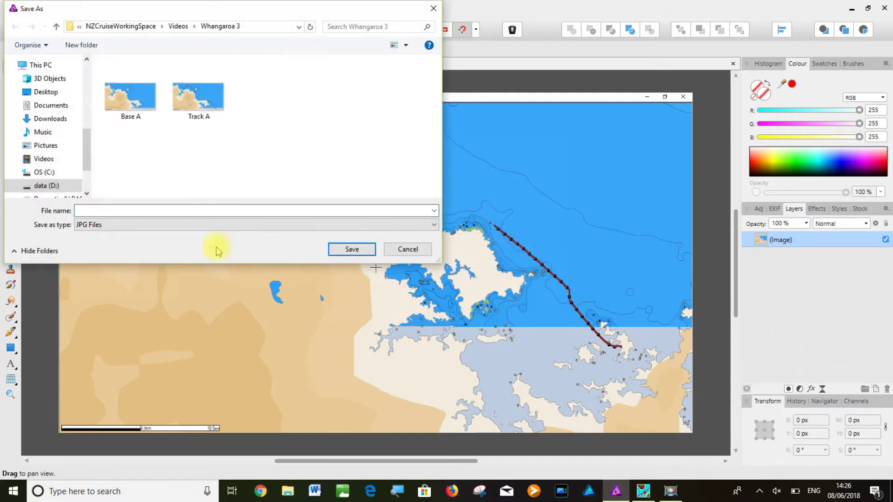
type("Track")
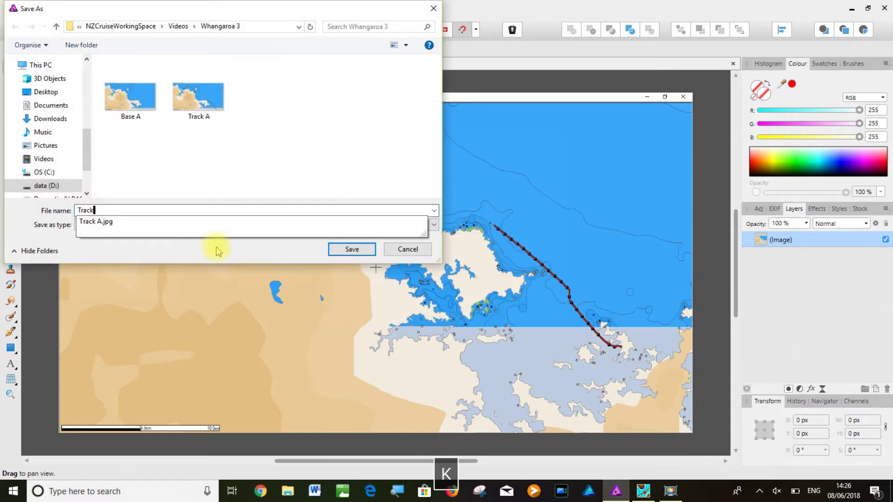
type(" B")
left_click(352, 250)
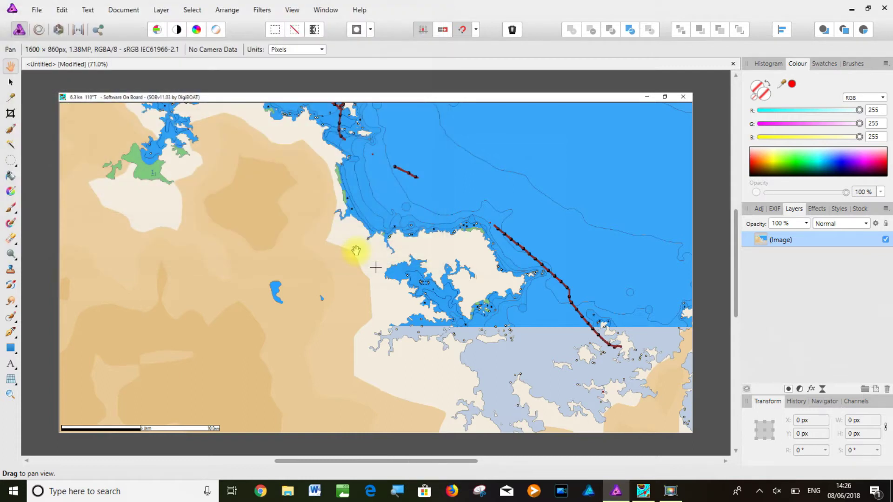
left_click(733, 64)
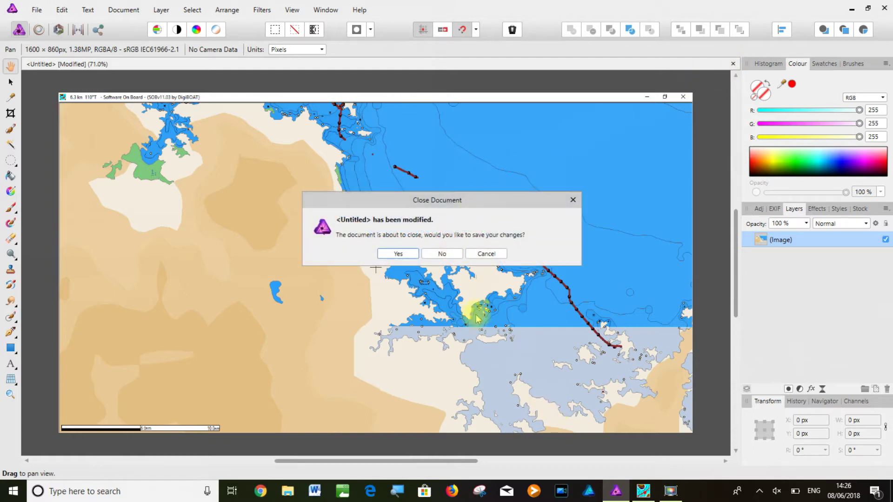
left_click(452, 254)
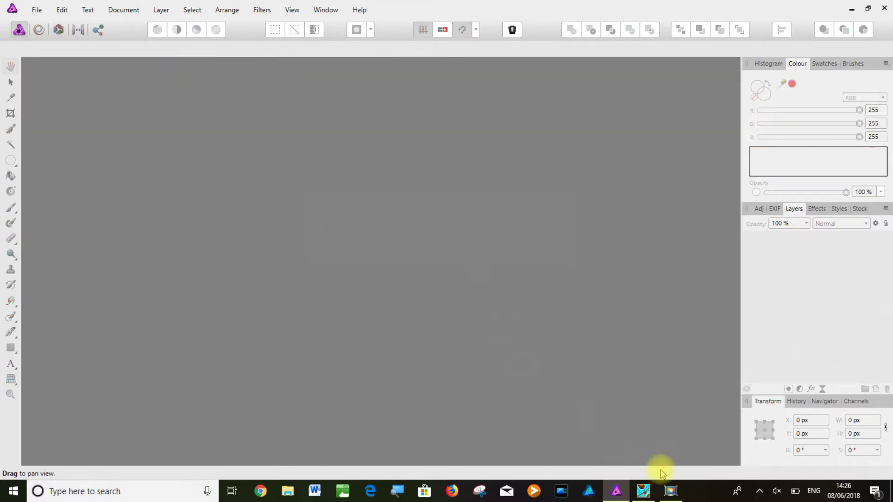
Return to Software On Board and hide the past track on the southern chart view.
left_click(647, 492)
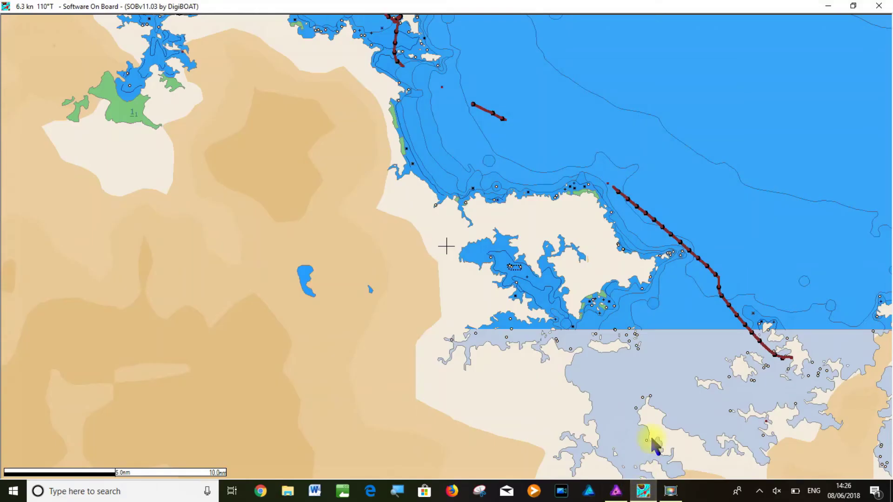
key("BackSpace")
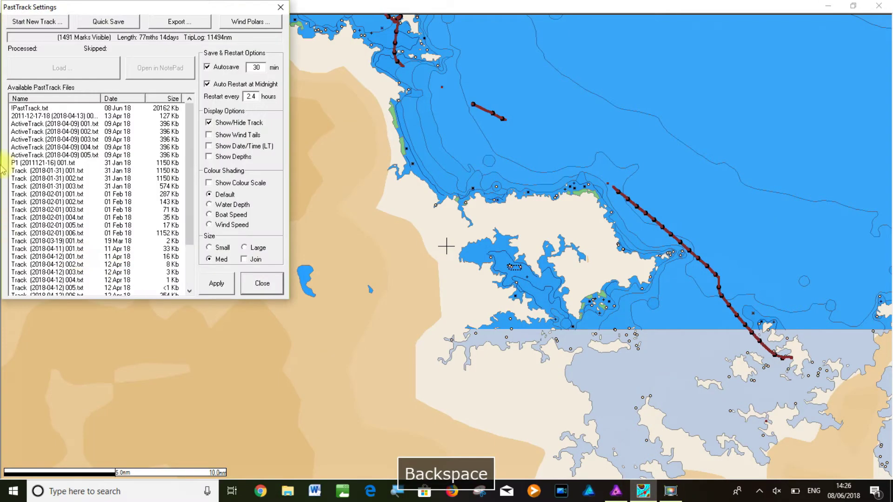
left_click(209, 123)
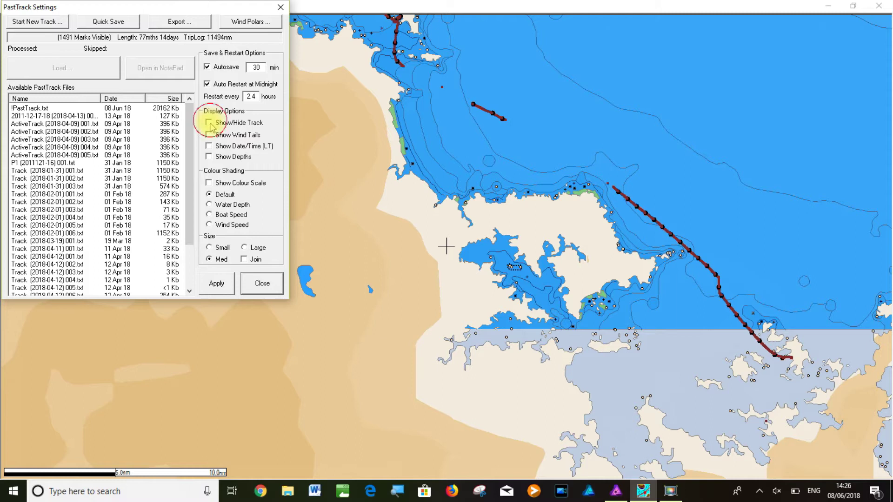
left_click(247, 285)
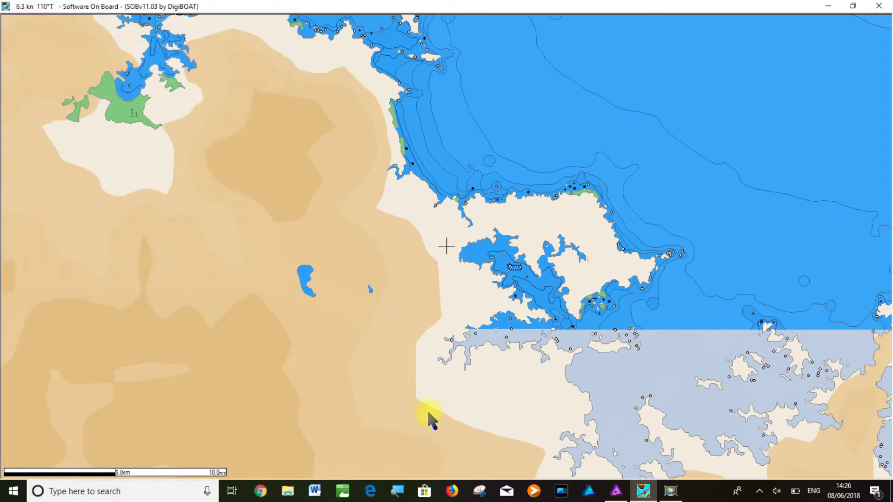
Capture the southern chart window without the track and create a new document from the clipboard in Affinity Photo.
key("alt+Print")
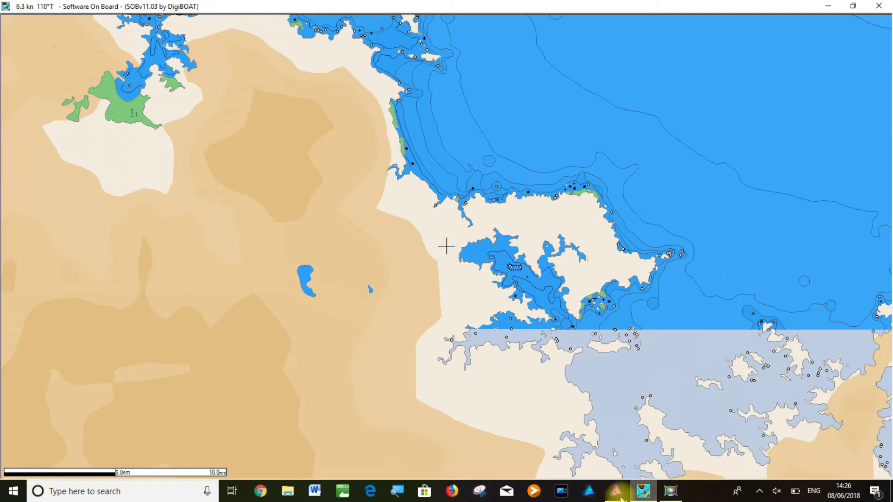
mouse_move(645, 495)
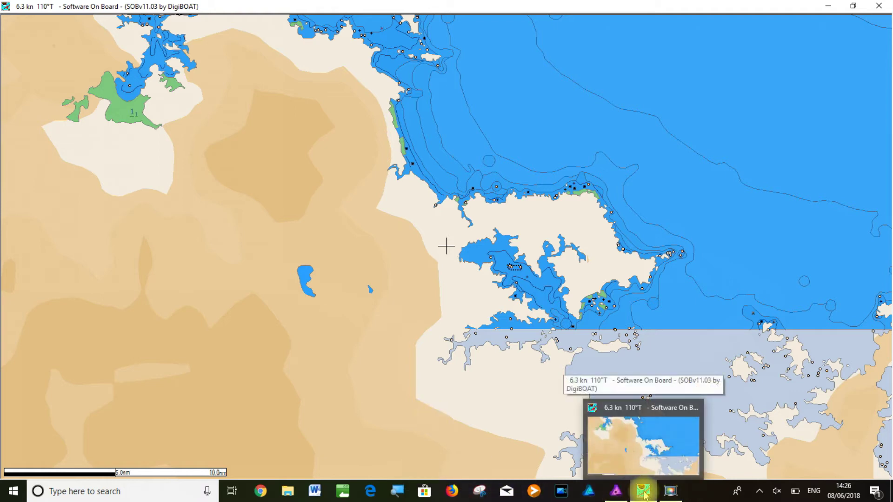
left_click(616, 494)
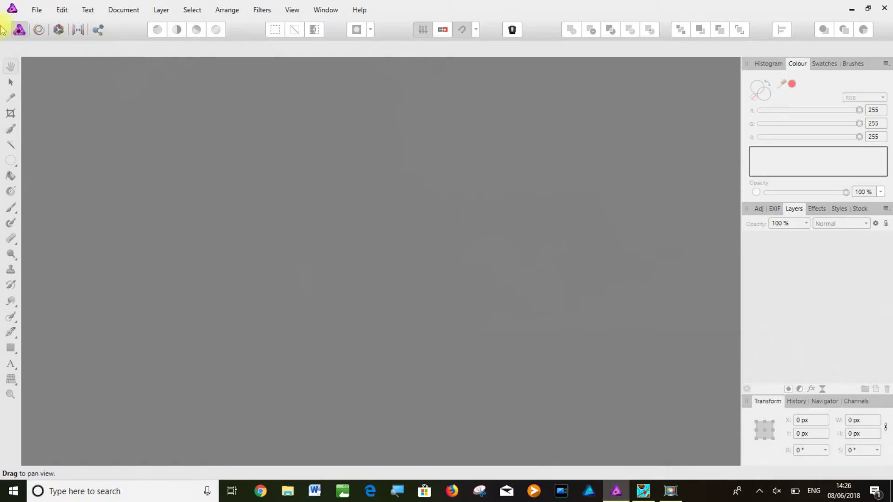
left_click(34, 10)
left_click(52, 46)
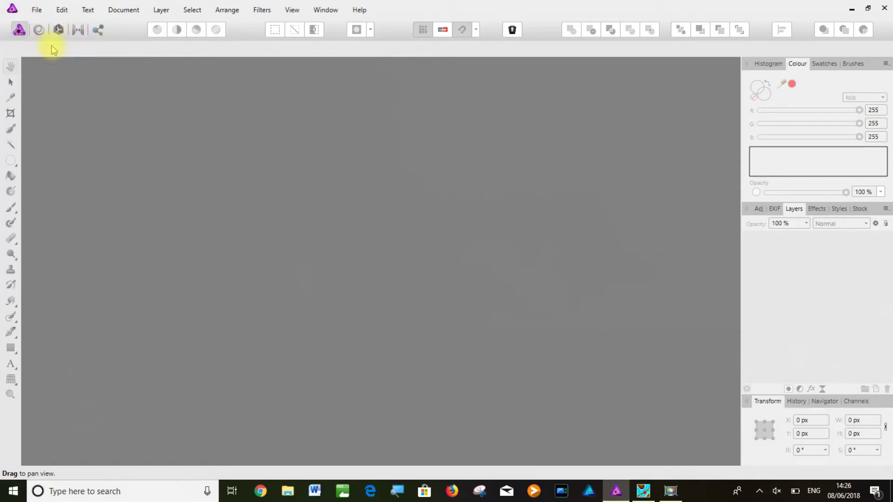
Export the trackless southern chart image as a JPEG named Base B in the Whangaroa 3 folder and close the document without saving.
left_click(38, 10)
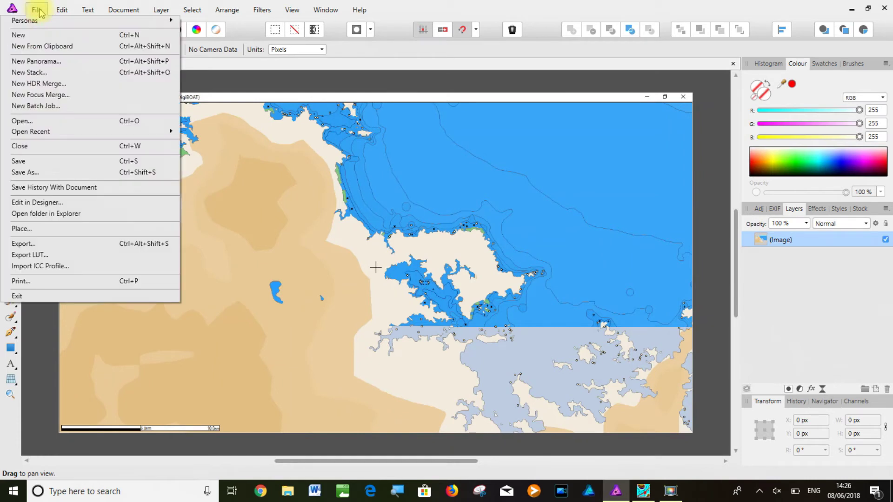
left_click(68, 245)
left_click(487, 316)
left_click(153, 107)
left_click(116, 210)
double_click(116, 212)
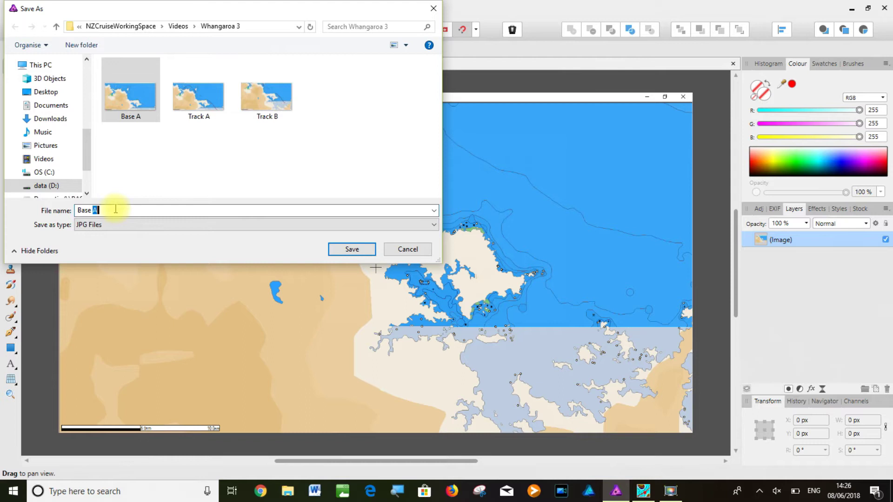
type("B")
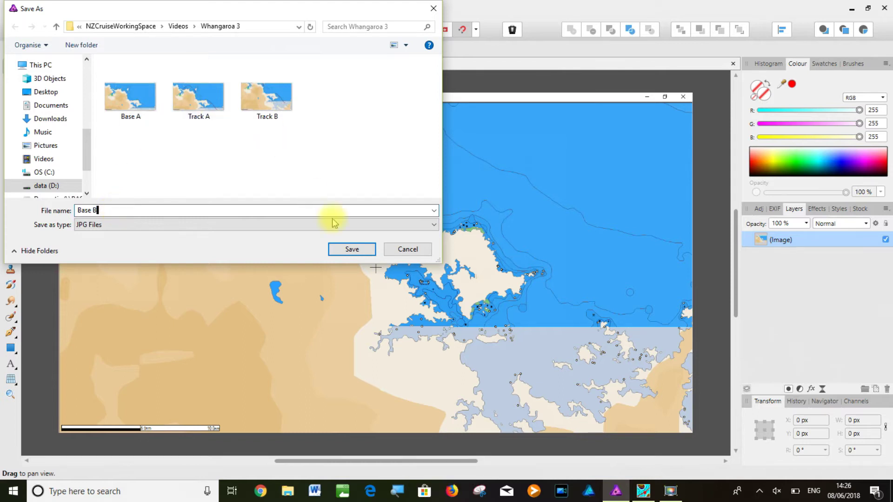
left_click(353, 249)
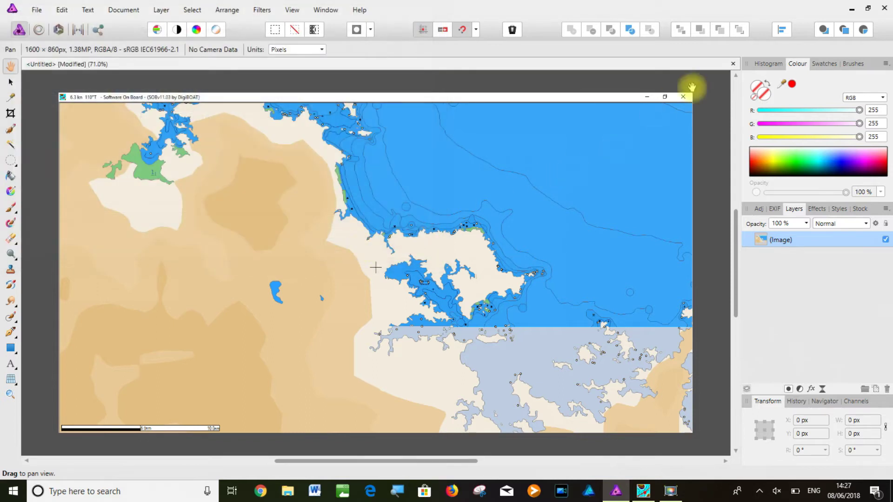
left_click(733, 64)
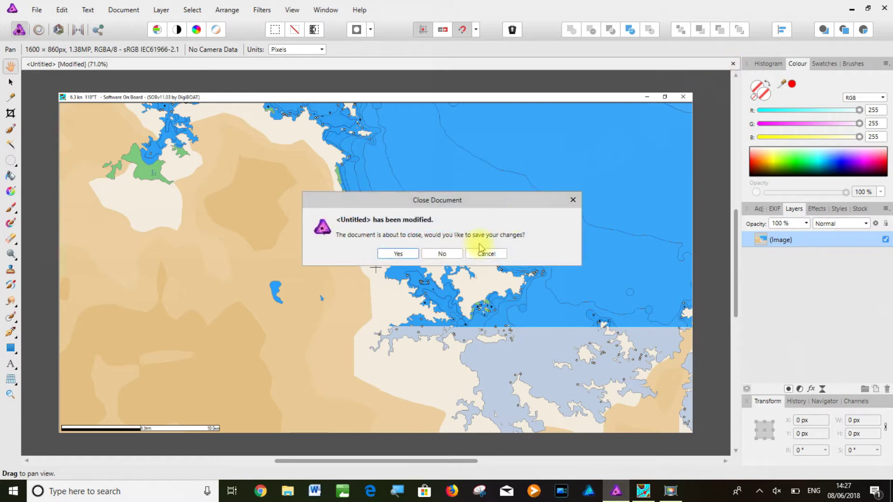
left_click(451, 254)
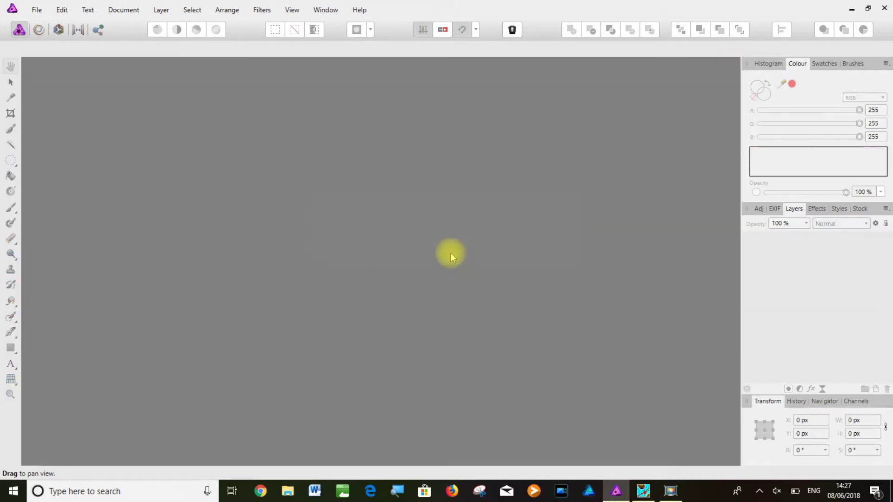
Create a new panorama from Base A and Base B, stitch the two images and apply the result.
left_click(37, 10)
left_click(42, 61)
left_click(281, 350)
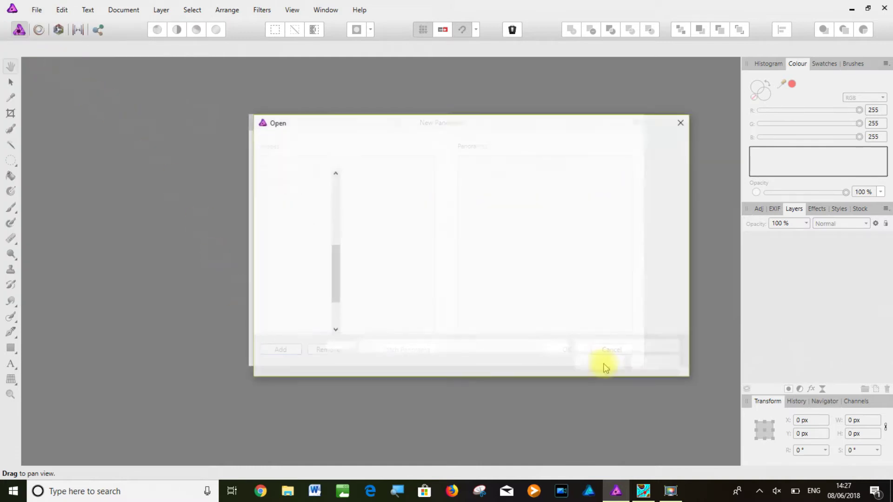
left_click(395, 218)
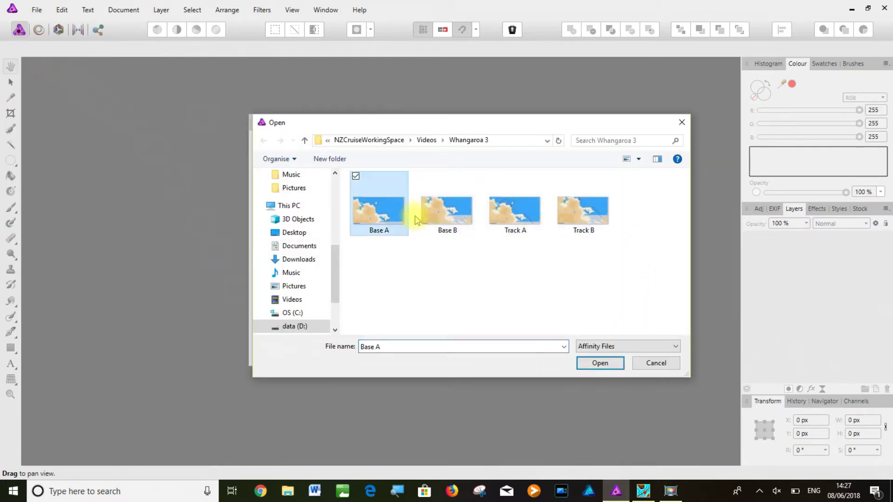
left_click(453, 219, "ctrl")
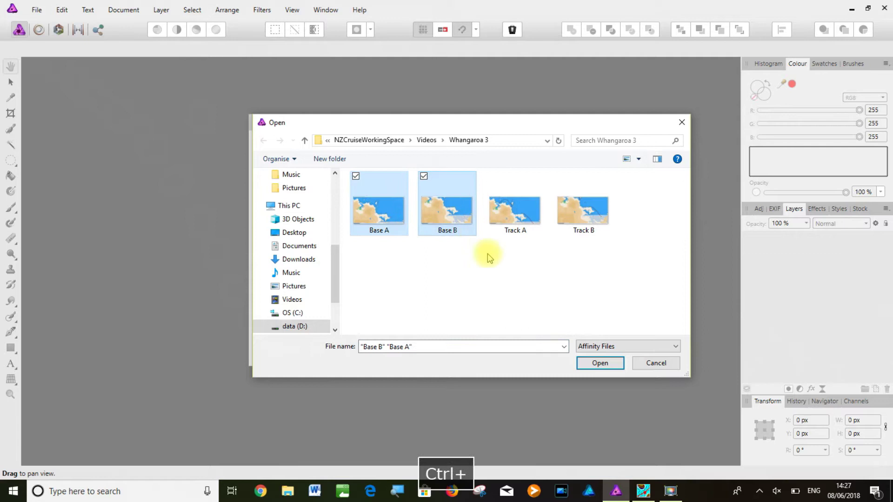
left_click(611, 364)
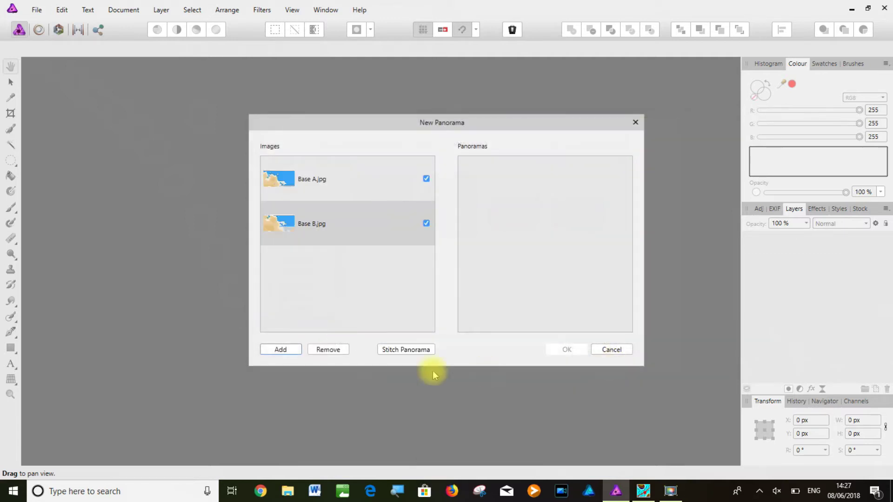
left_click(394, 350)
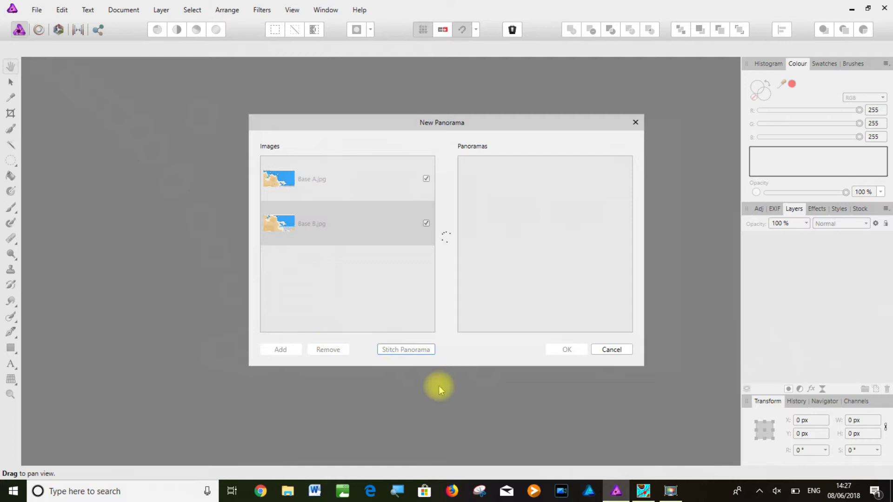
left_click(567, 350)
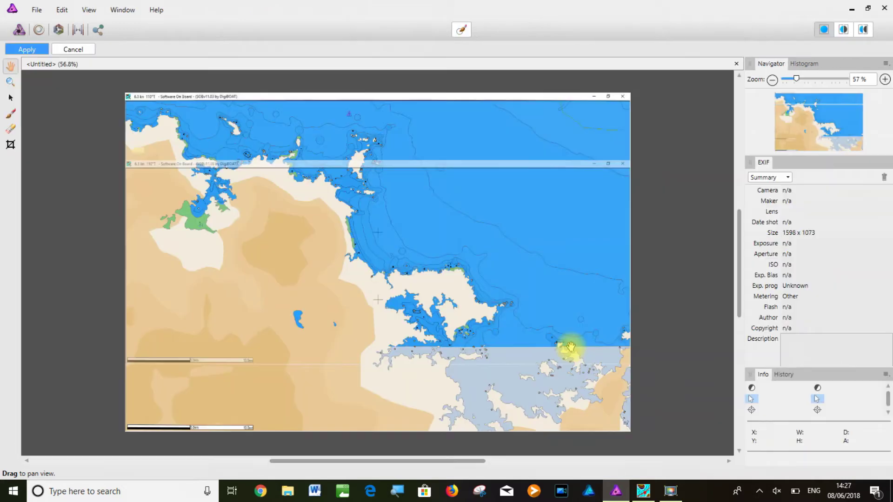
left_click(34, 50)
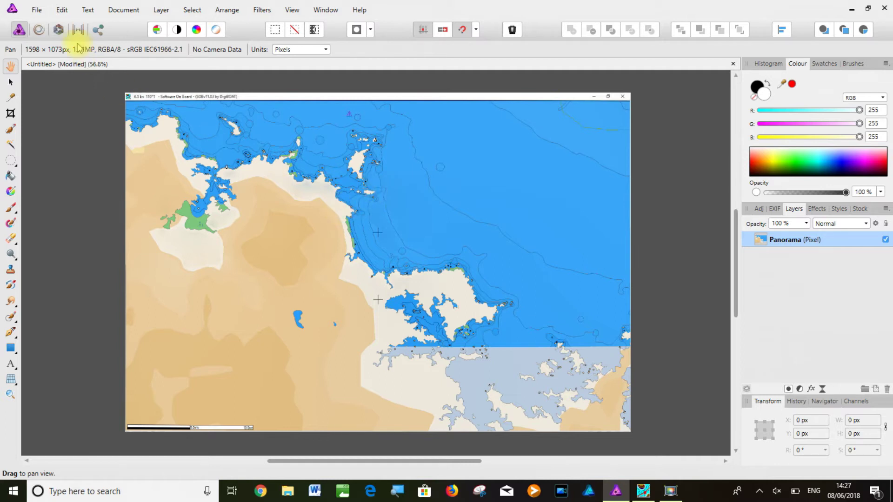
Save the stitched panorama as an Affinity file named BASE PAN in the Whangaroa 3 folder.
left_click(44, 14)
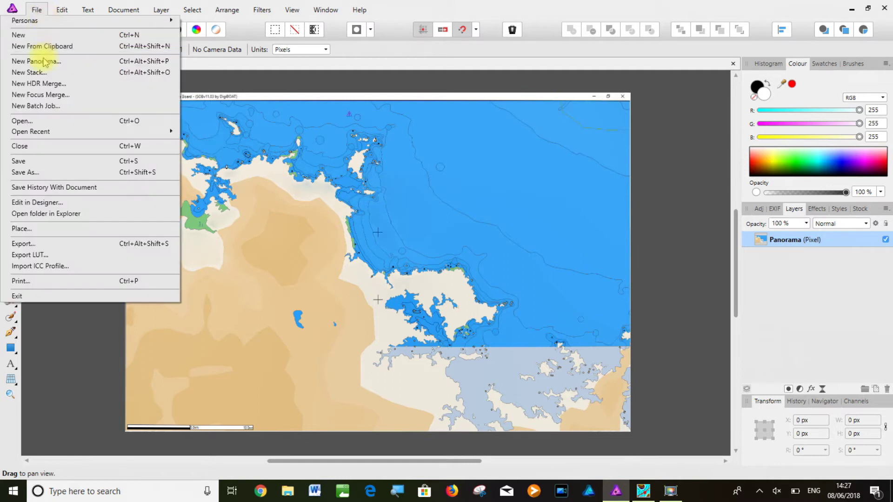
left_click(54, 172)
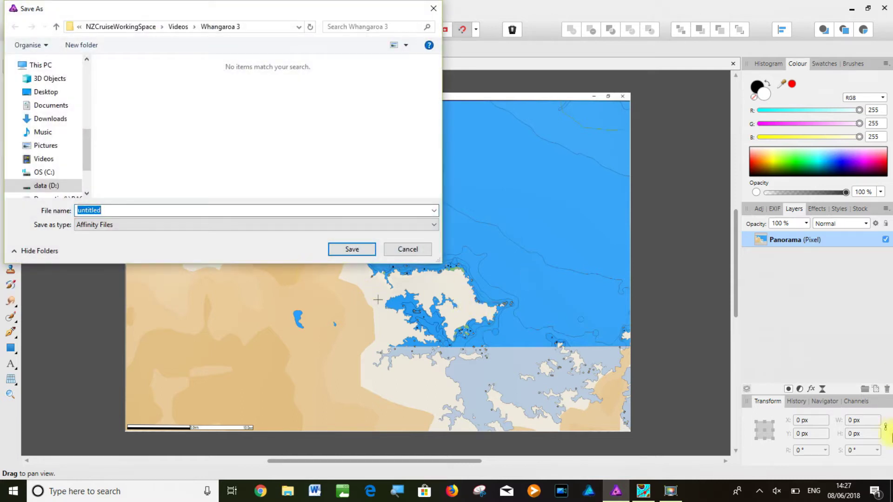
type("BASE P")
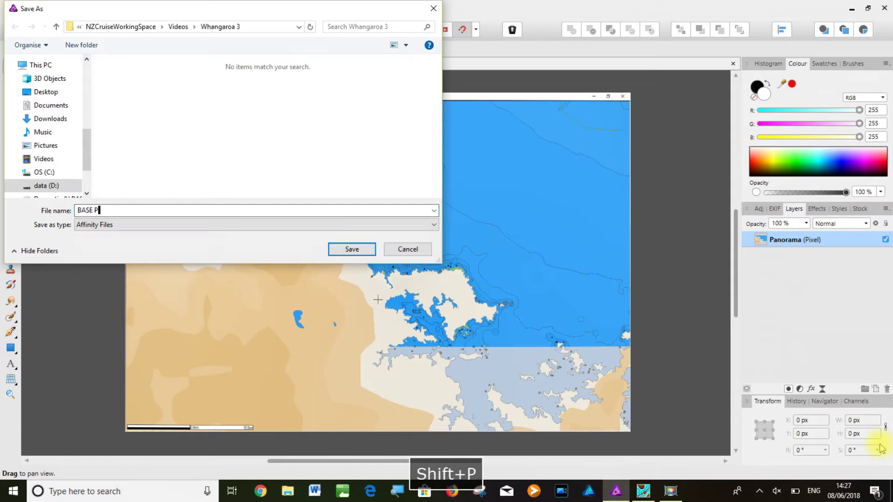
type("AN")
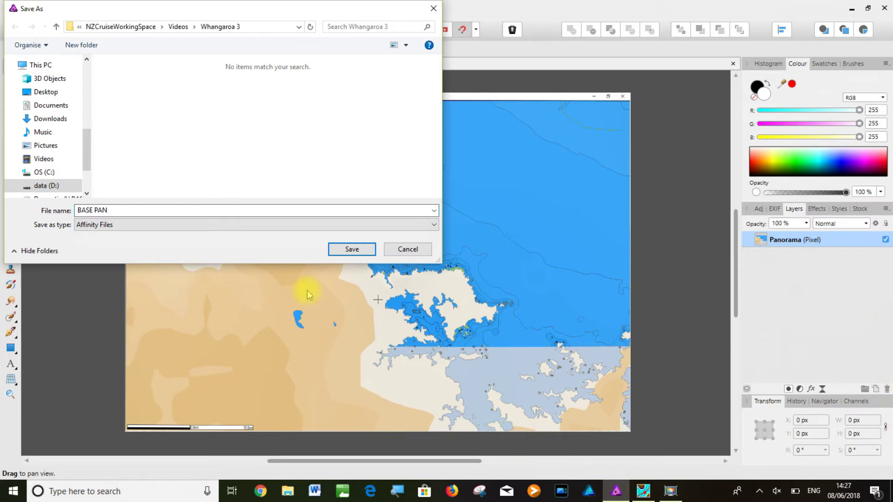
left_click(344, 251)
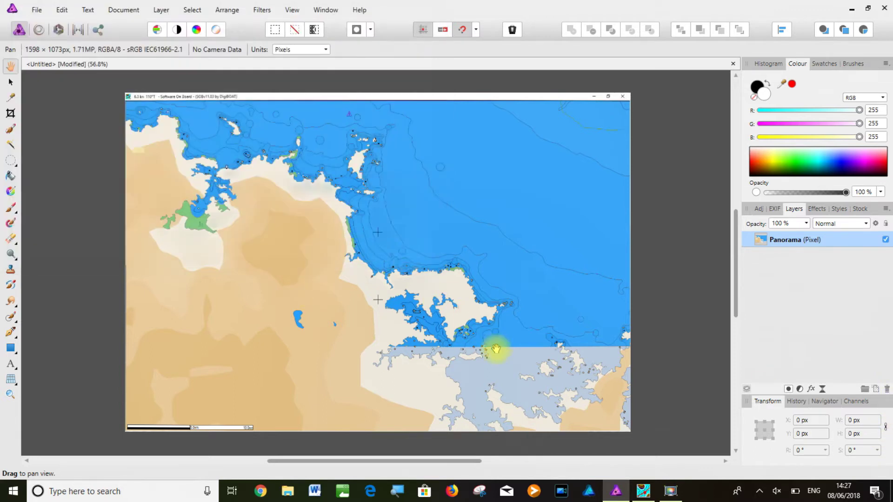
Flood-select the pale grey-blue water in the southern part of the chart with 2 % tolerance and contiguous selection turned off.
scroll(506, 368, "up", 5)
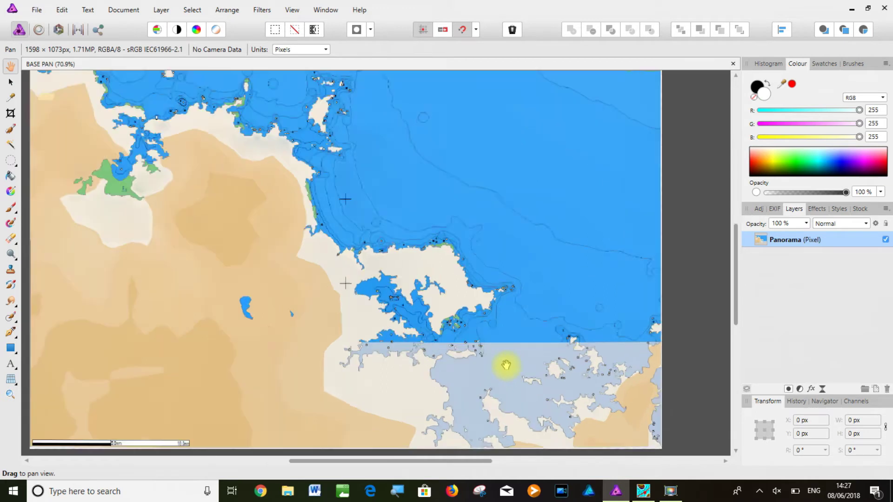
left_click_drag(738, 293, 735, 332)
left_click_drag(435, 466, 484, 463)
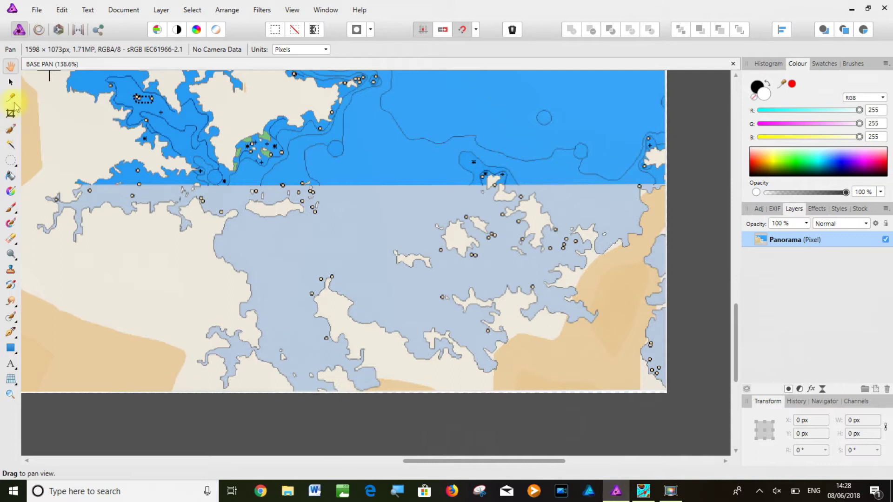
left_click(13, 145)
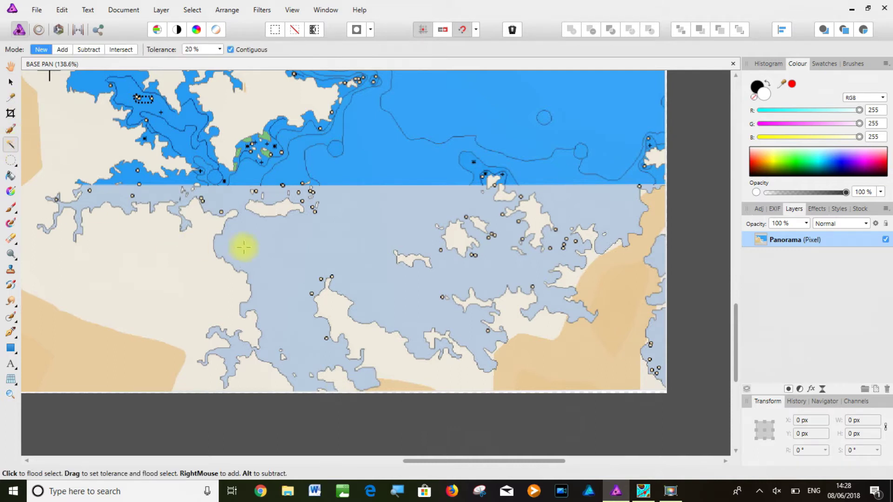
left_click_drag(273, 235, 300, 235)
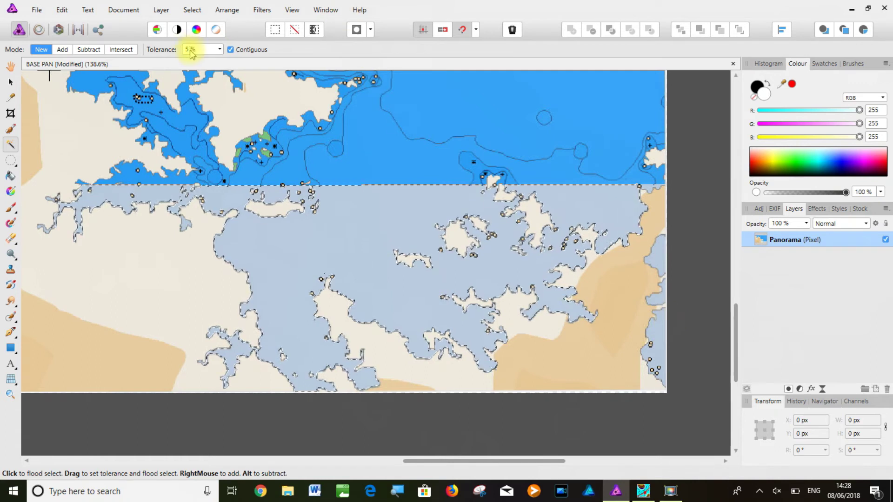
left_click(231, 50)
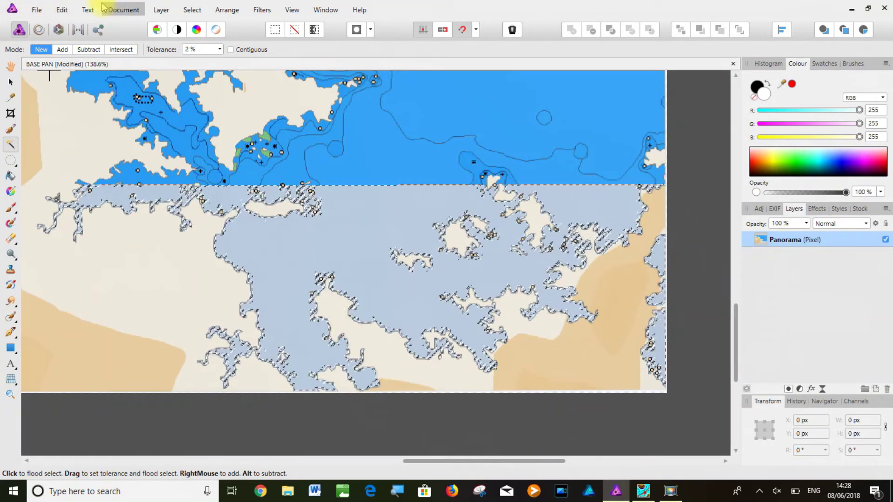
Add an HSL adjustment to the selected pale water with hue shift -26.8°, saturation shift 47 % and luminosity shift -6 %.
left_click(160, 9)
mouse_move(119, 101)
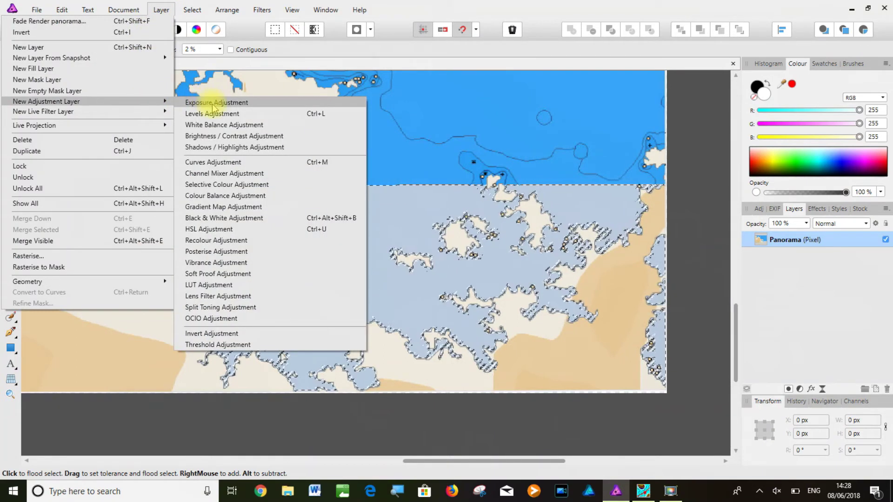
left_click(236, 229)
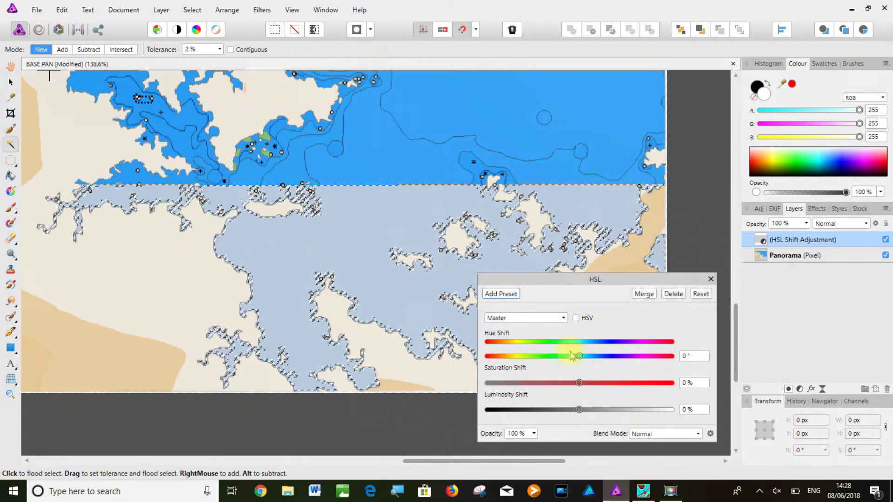
left_click_drag(580, 359, 572, 409)
left_click_drag(569, 357, 577, 356)
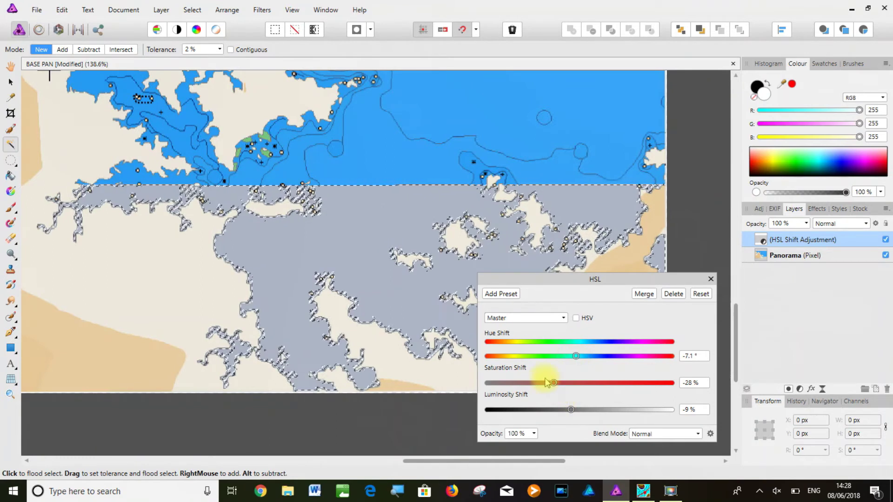
left_click_drag(554, 385, 623, 382)
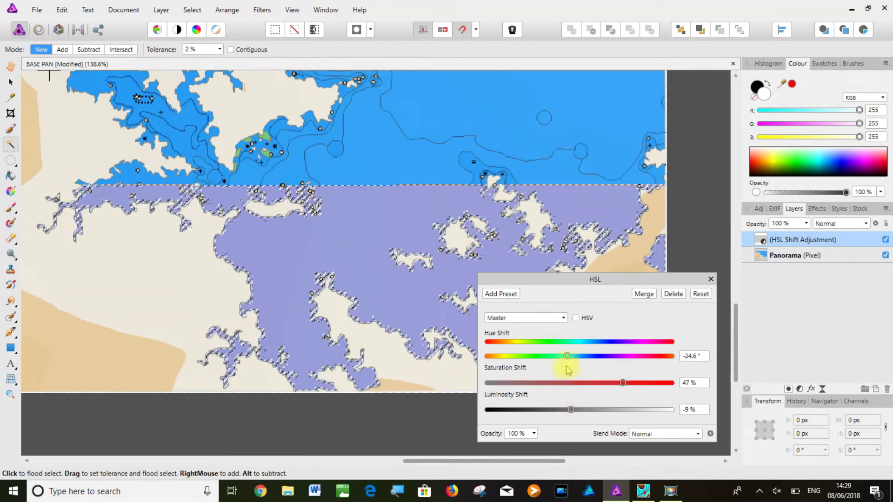
left_click_drag(567, 357, 569, 360)
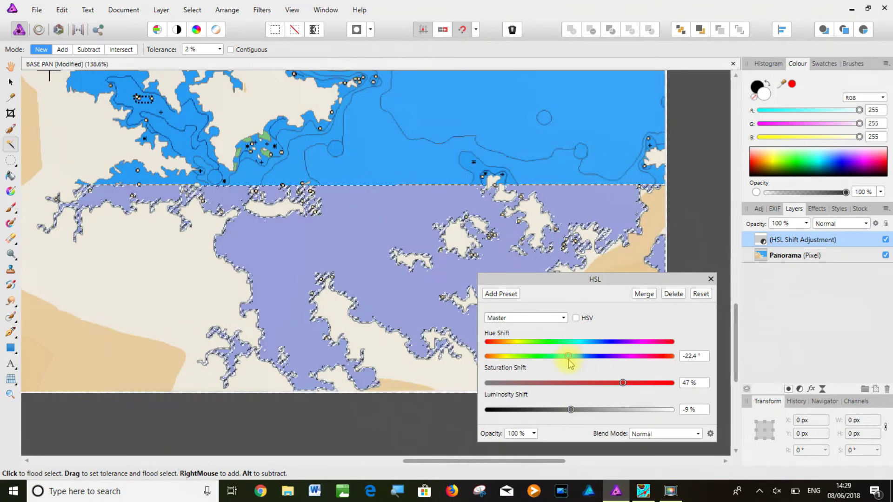
left_click_drag(569, 406, 572, 408)
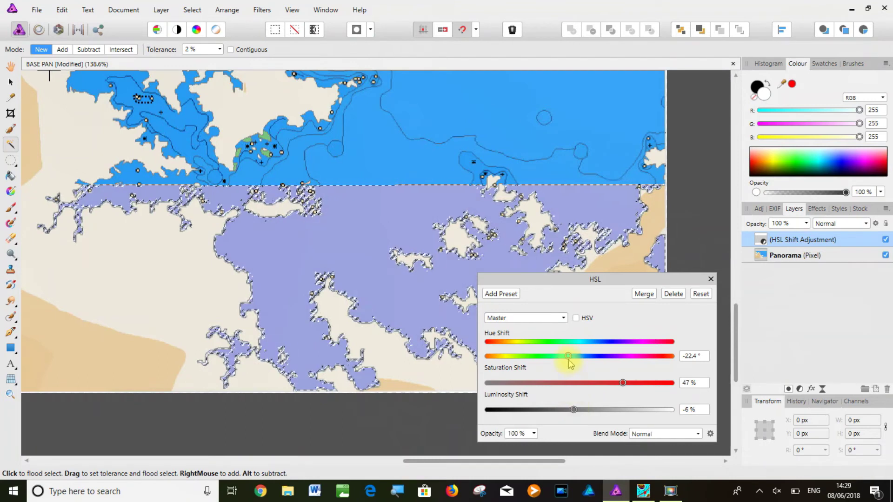
left_click_drag(571, 356, 566, 356)
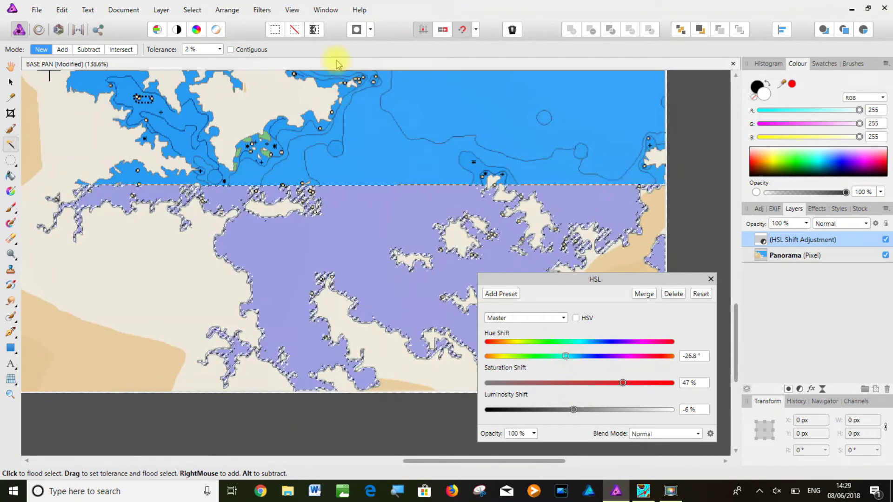
Deselect the pale water area while keeping its HSL adjustment open.
left_click(160, 9)
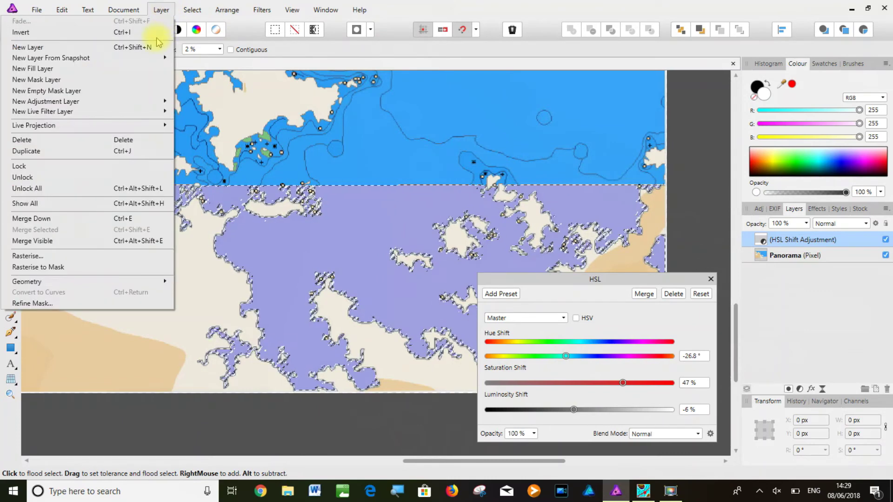
left_click(251, 11)
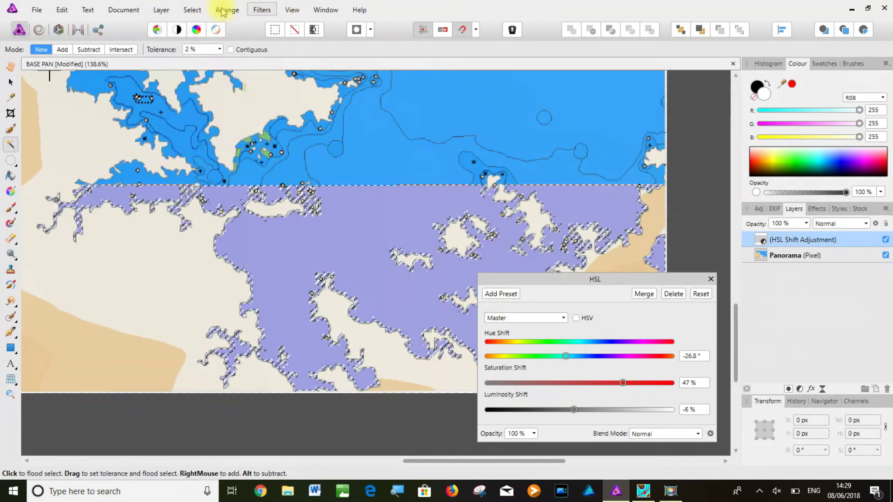
left_click(192, 10)
left_click(192, 34)
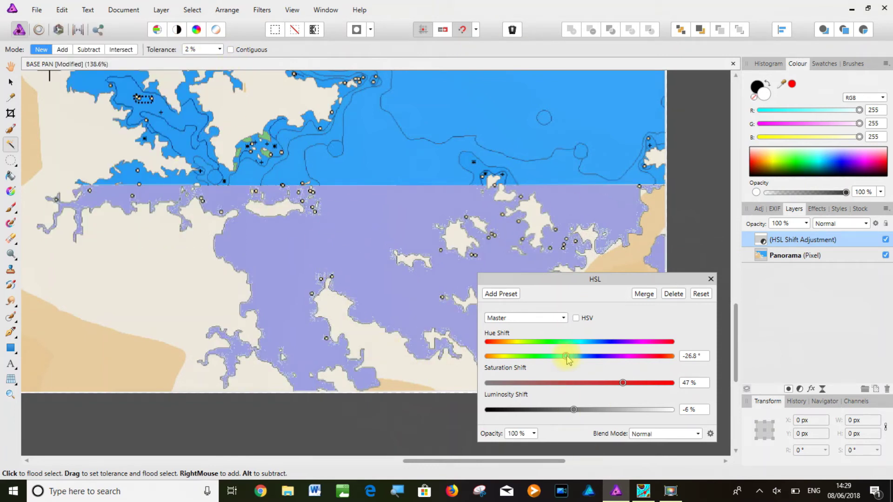
Refine the pale water's HSL adjustment to hue shift -24.6°, saturation shift 63 % and luminosity shift -4 %, and close its settings.
left_click_drag(569, 357, 567, 356)
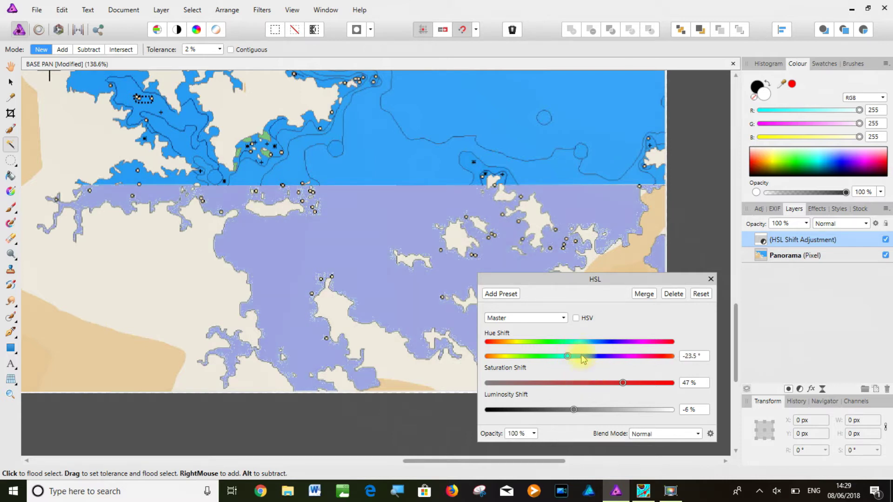
left_click_drag(624, 384, 620, 383)
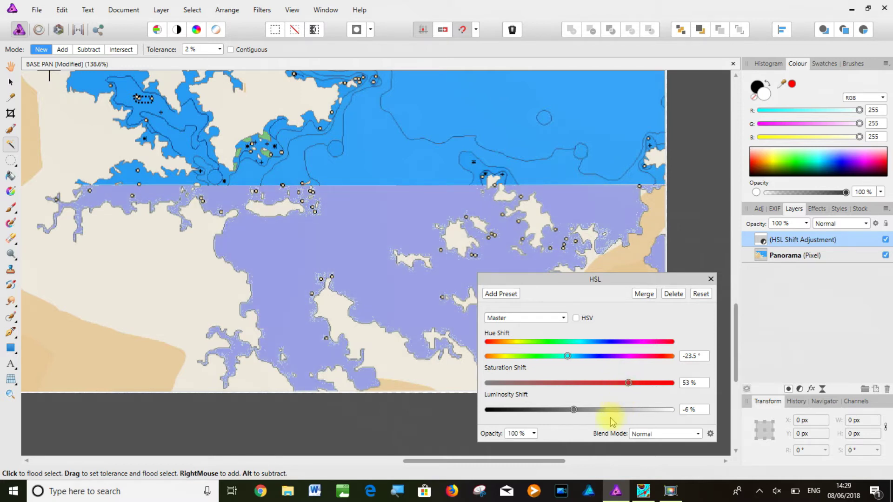
left_click_drag(573, 410, 576, 418)
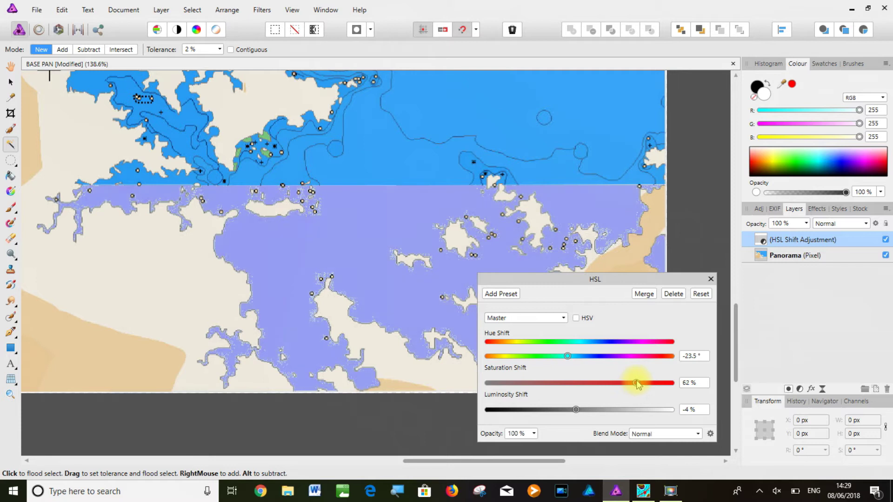
left_click_drag(638, 383, 637, 383)
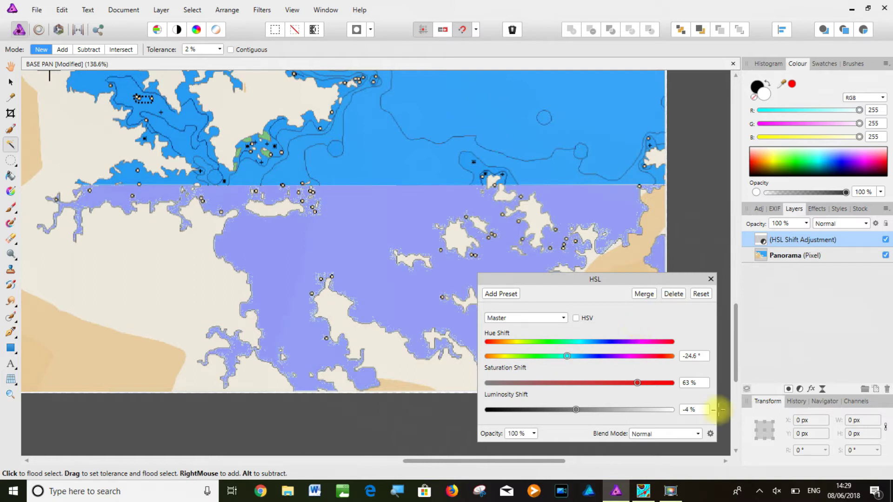
left_click(709, 283)
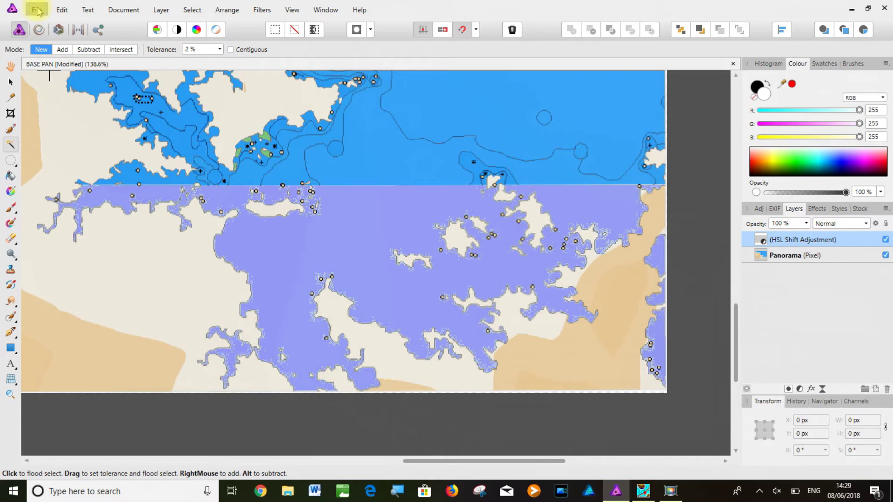
Save the colour-adjusted BASE PAN document.
key("ctrl+0")
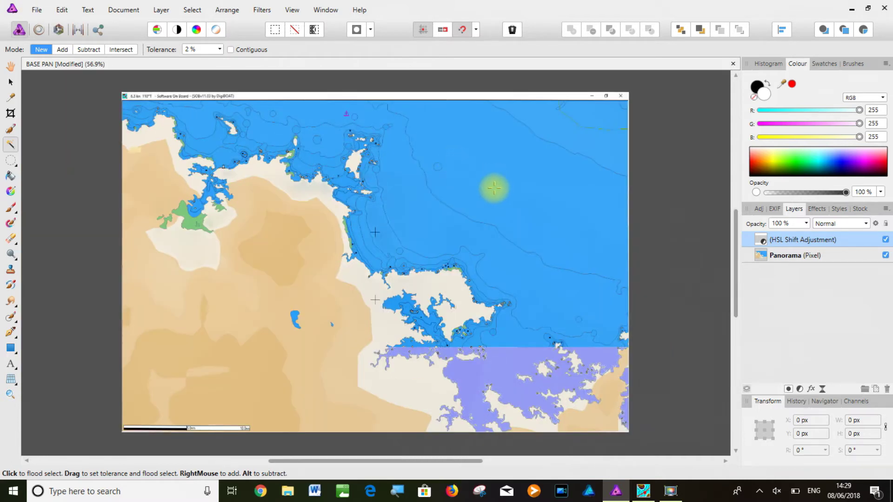
left_click(38, 8)
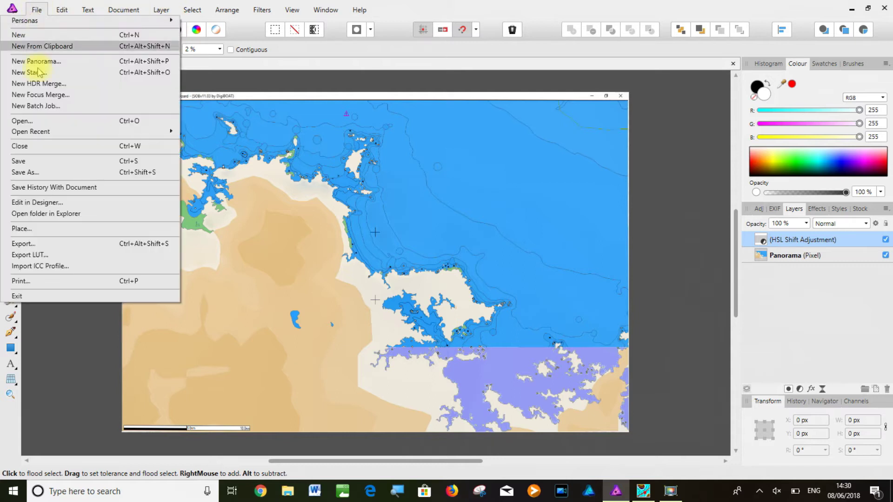
left_click(31, 161)
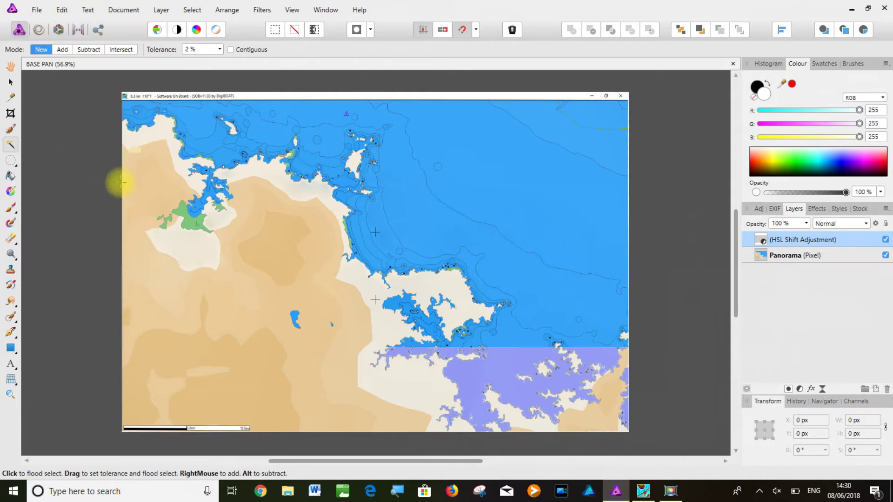
Export the whole document as a high-quality JPEG at quality 85, named BASE PAN, in the Whangaroa 3 folder.
left_click(37, 10)
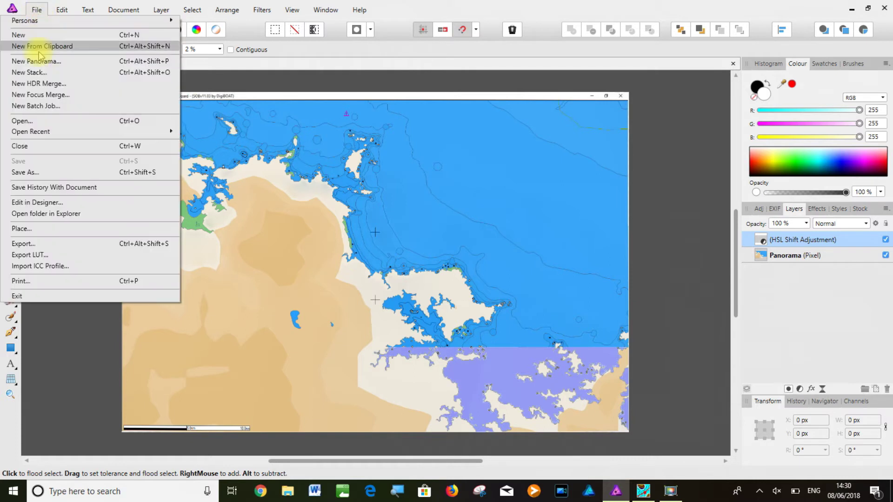
left_click(55, 244)
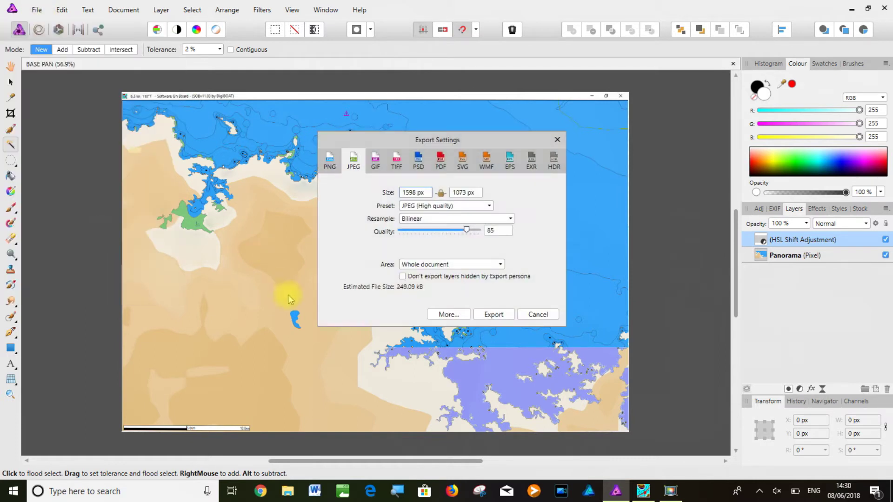
left_click(493, 313)
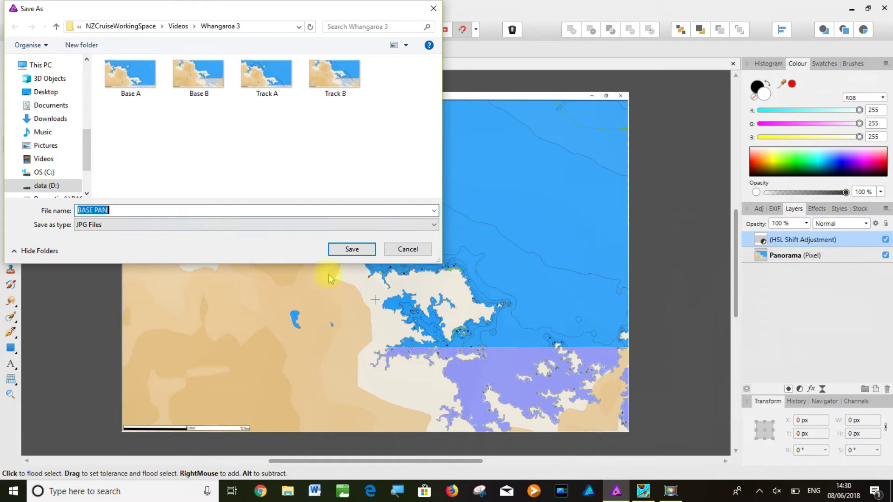
left_click(353, 250)
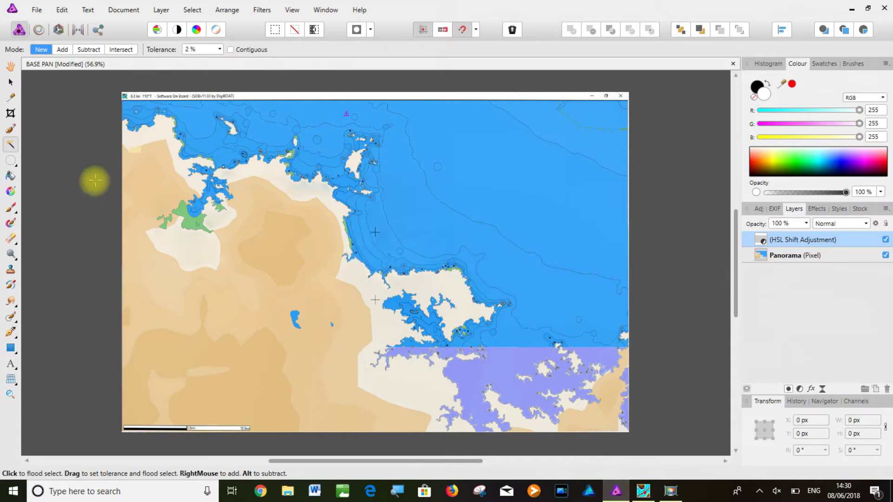
Stitch Track A and Track B from the Whangaroa 3 folder into a new panorama and duplicate its layer.
left_click(39, 11)
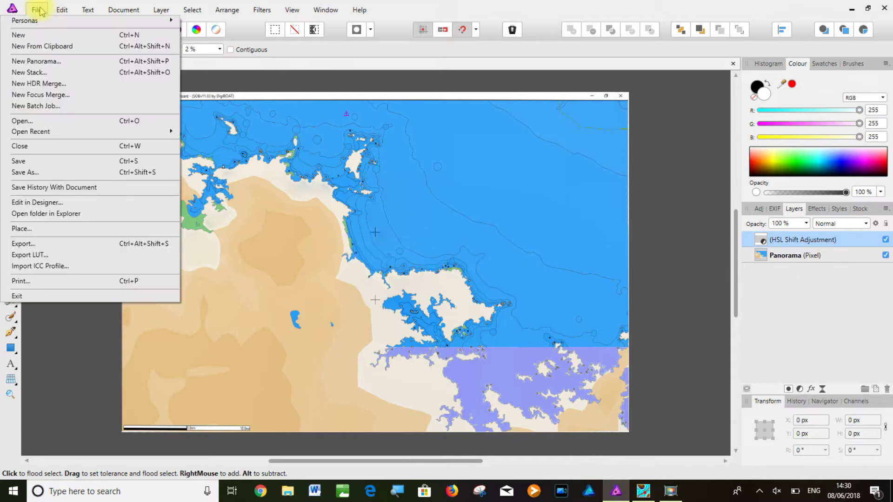
left_click(43, 61)
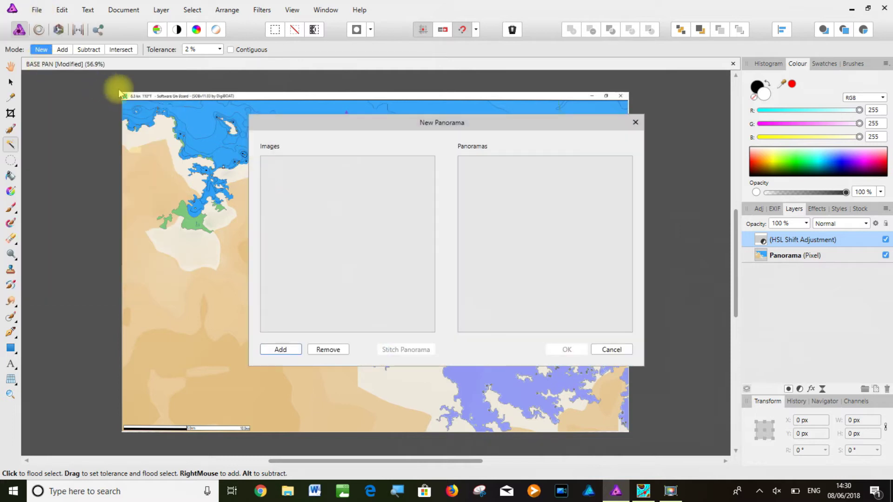
left_click(281, 350)
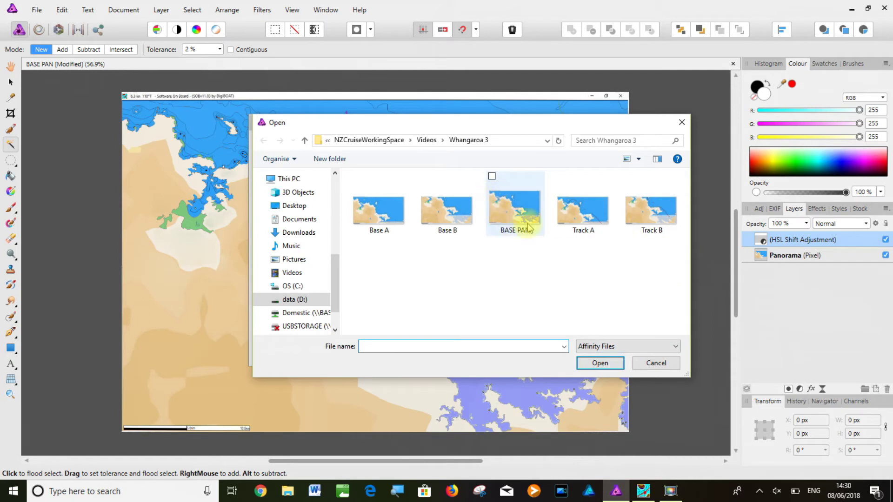
left_click(575, 212)
left_click(653, 221, "ctrl")
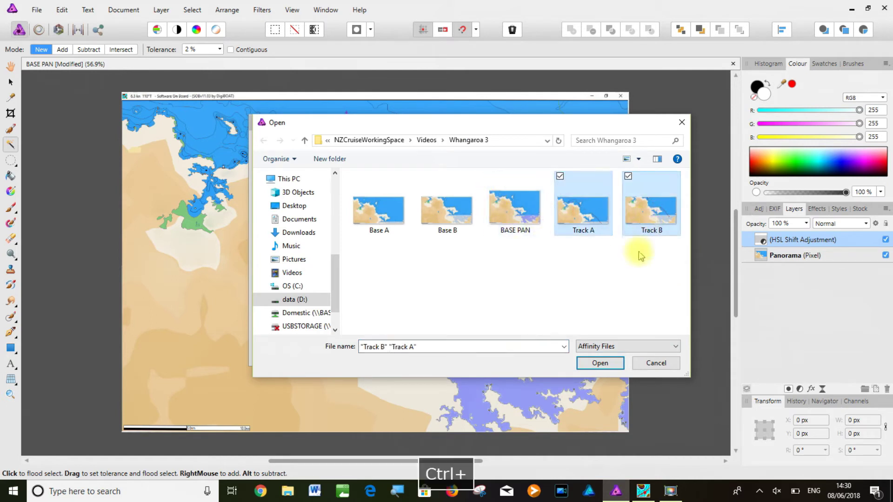
left_click(600, 364)
left_click(416, 350)
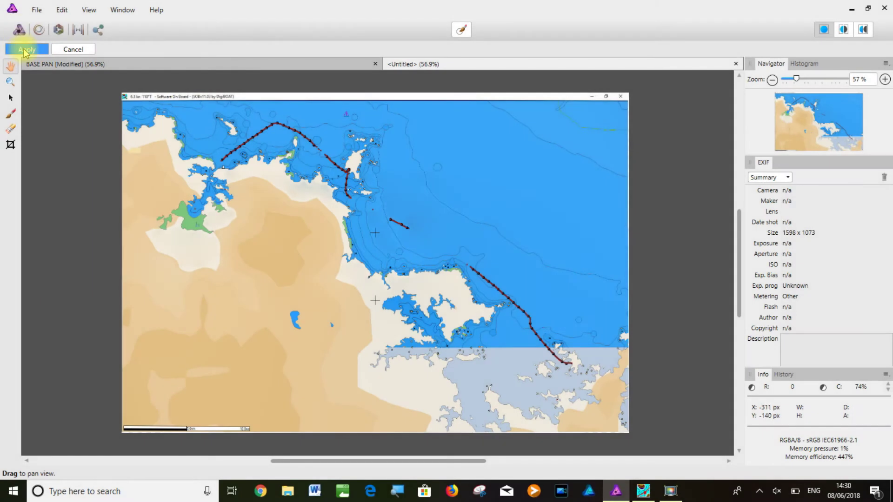
left_click(25, 50)
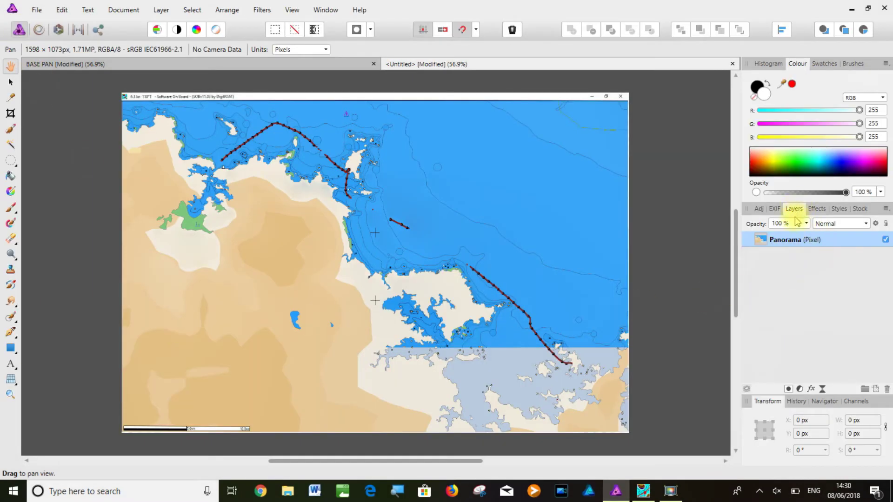
right_click(793, 239)
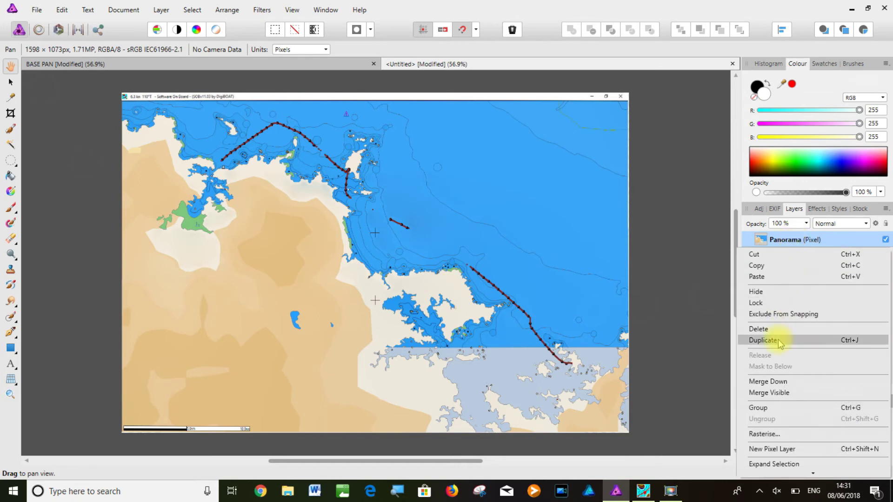
left_click(763, 340)
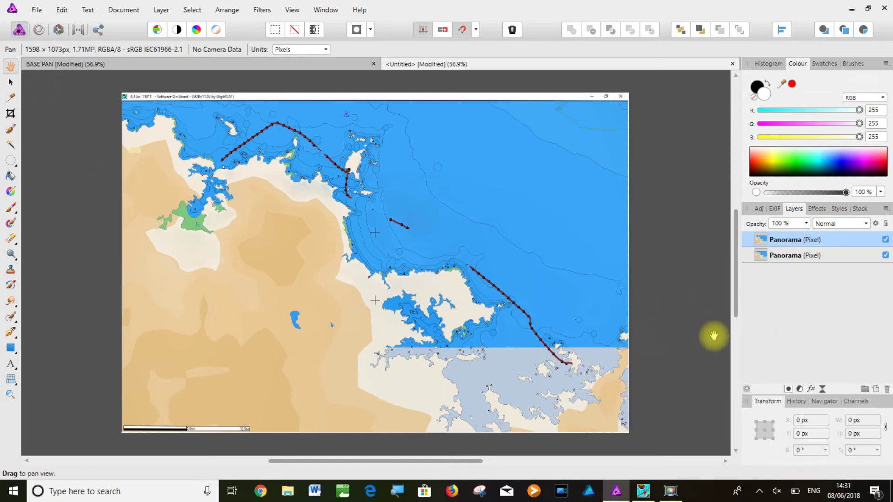
Set up the Pen tool in smart mode with a yellow-green stroke (RGB 221, 255, 109) and a width of 8 pt.
scroll(492, 367, "up", 4)
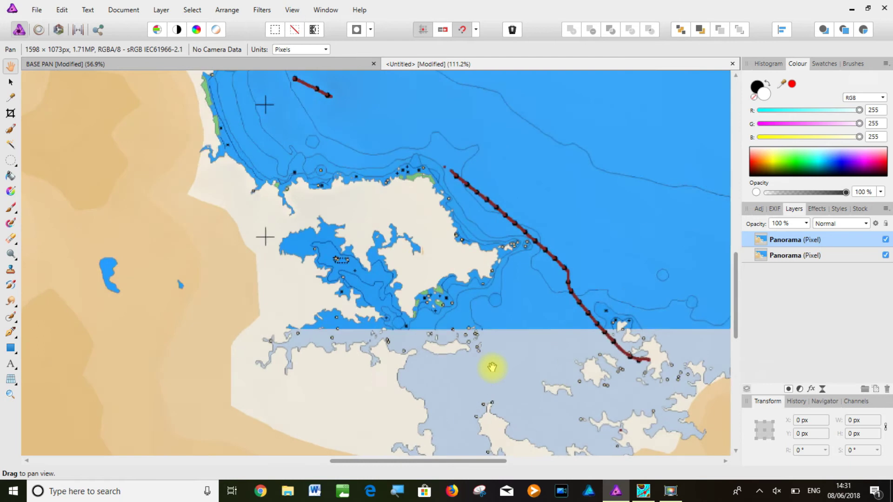
scroll(492, 367, "up", 1)
left_click_drag(440, 461, 501, 461)
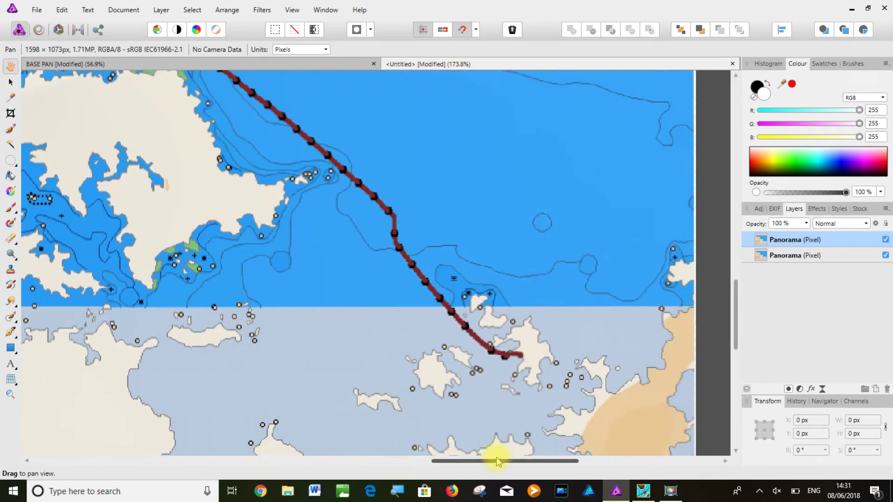
left_click(11, 333)
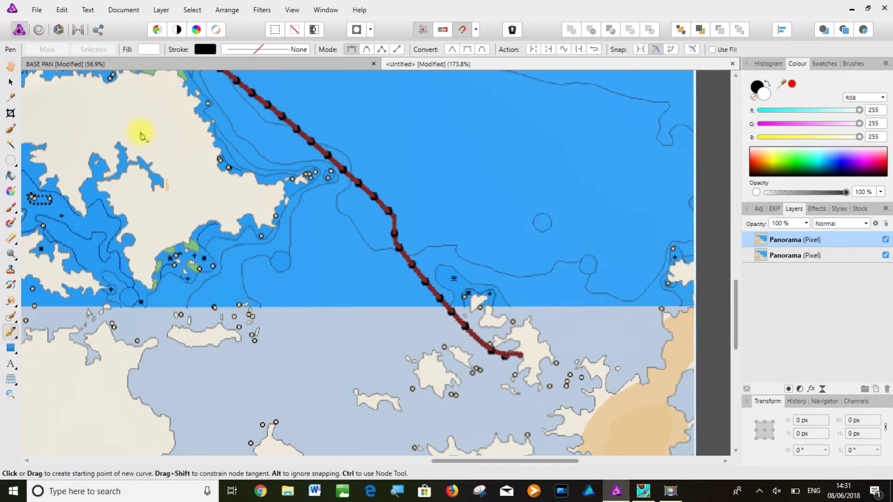
left_click(202, 50)
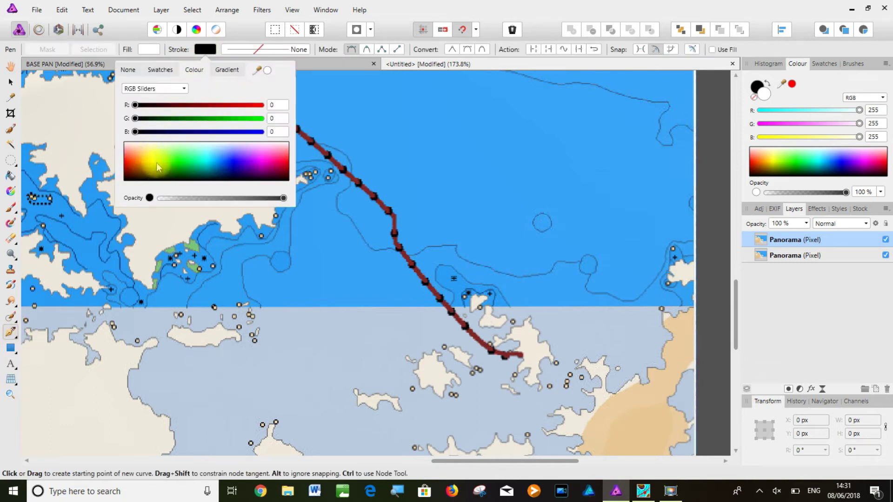
left_click(155, 154)
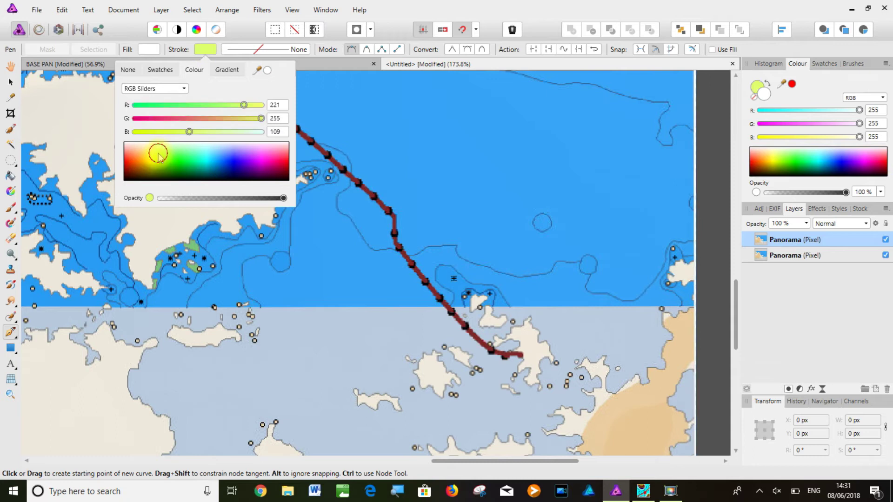
left_click(296, 53)
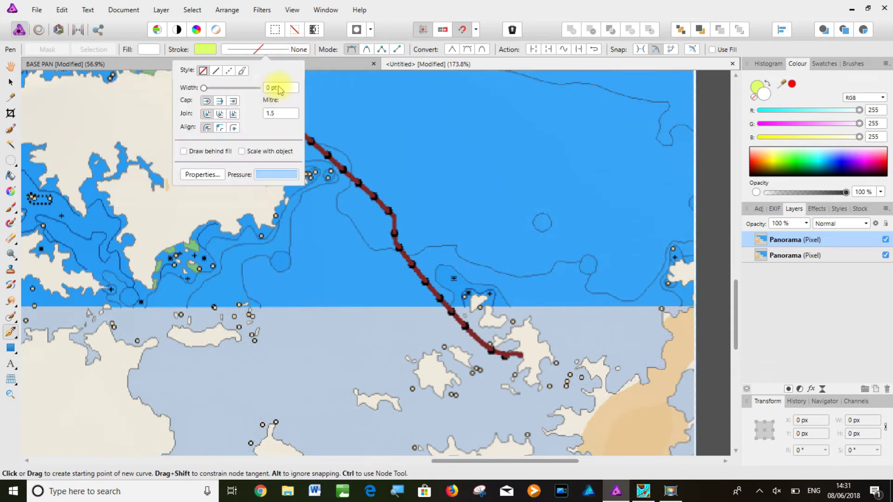
scroll(273, 88, "up", 7)
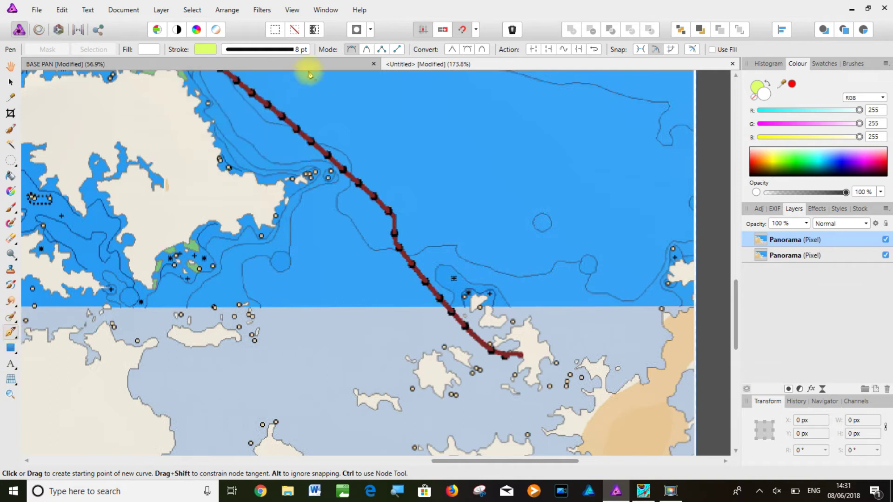
left_click(367, 50)
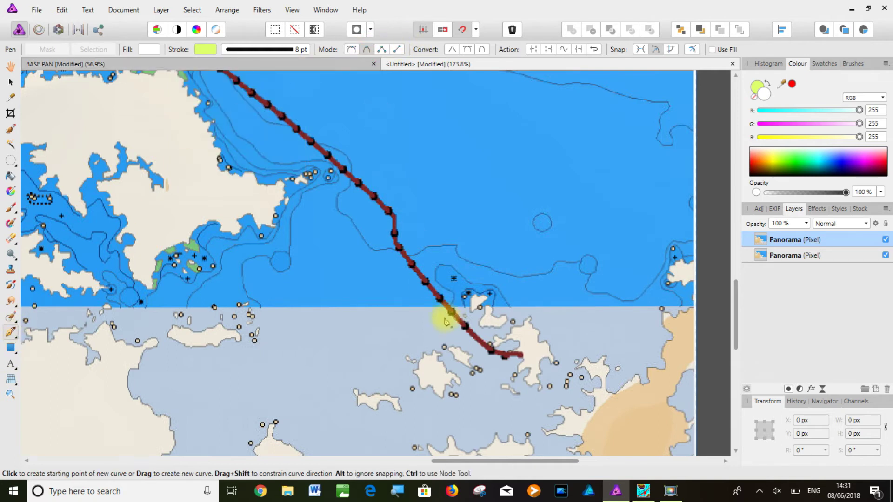
Trace the boat track with a curve from its southeastern end among the islands northwest past the headland.
left_click(521, 356)
left_click(498, 355)
left_click(473, 334)
left_click(443, 296)
left_click(394, 232)
left_click(375, 196)
left_click(344, 170)
left_click(293, 123)
Extend the curve northwest across the gaps in the track and north to the western shore of the island.
key("space")
left_click_drag(240, 126, 390, 297)
left_click(194, 149)
key("space")
left_click_drag(194, 150, 437, 347)
left_click(441, 336)
left_click(451, 276)
left_click(440, 282)
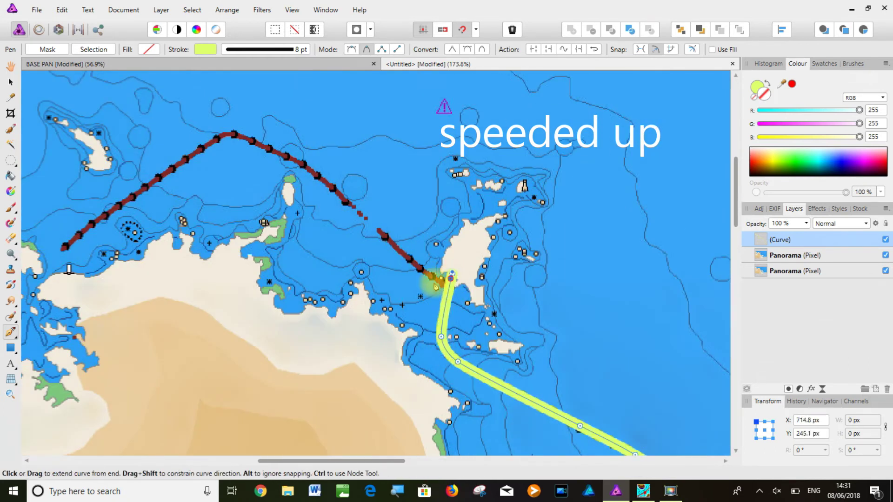
Continue the curve northwest along the dark red track nearly to its northern peak, undoing the last misplaced node.
left_click(392, 239)
left_click(342, 195)
left_click(287, 152)
left_click(249, 136)
left_click(143, 196)
key("ctrl+z")
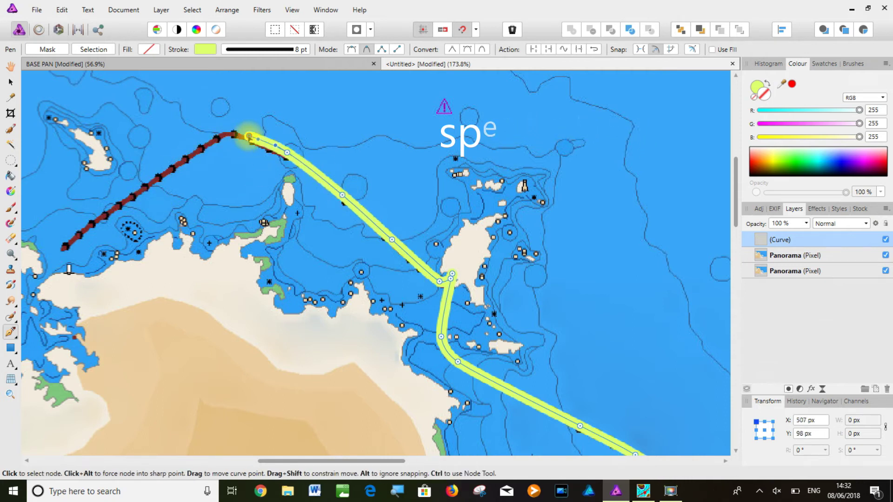
Continue the curve southwest along the track and through the harbour entrance, ending it in the inlet just inside.
left_click(122, 201)
key("space")
left_click_drag(99, 270, 364, 144)
scroll(364, 145, "up", 1)
left_click(344, 157)
left_click(324, 188)
left_click(307, 205)
left_click(305, 225)
left_click(338, 238)
left_click(349, 238)
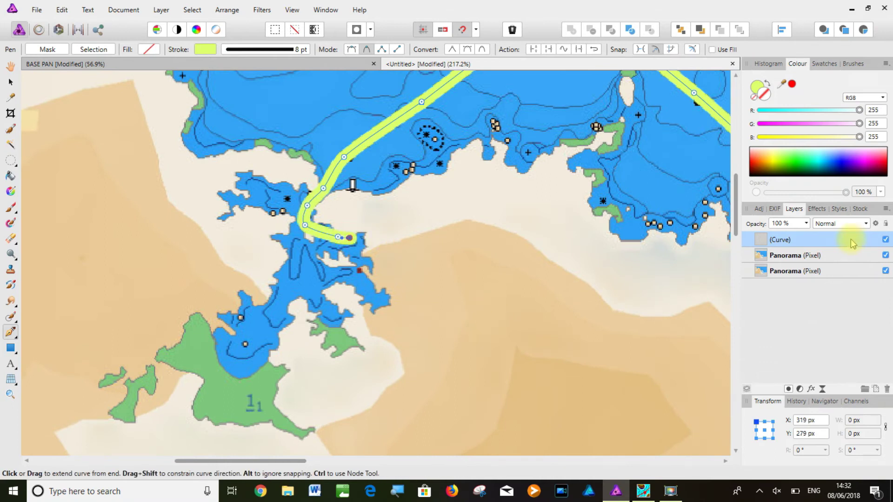
Hide both Panorama layers so only the traced curve shows on transparency.
key("ctrl+0")
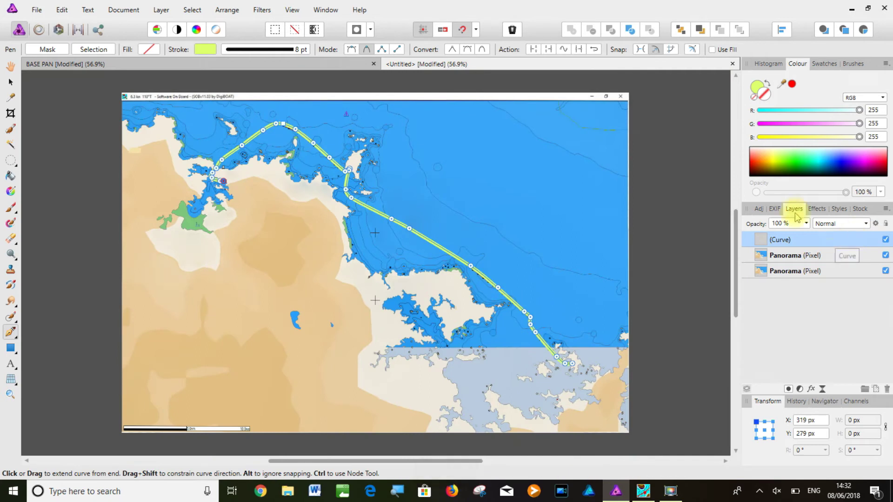
left_click(10, 70)
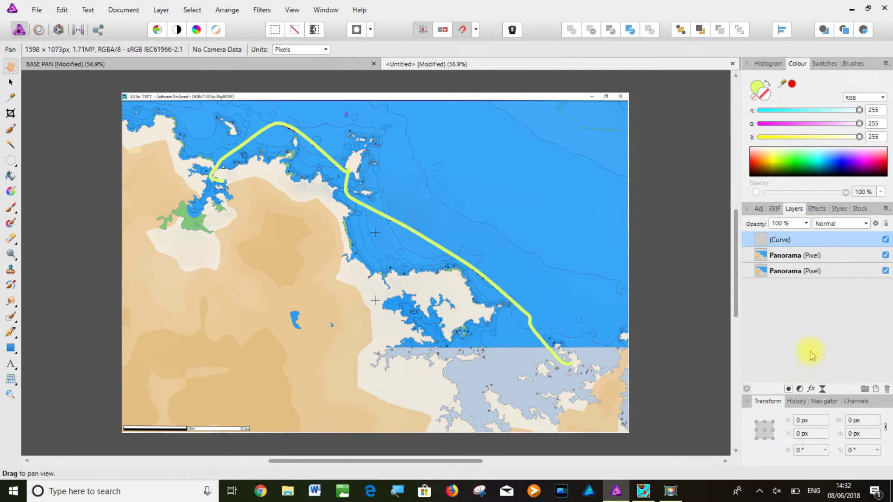
left_click(885, 271)
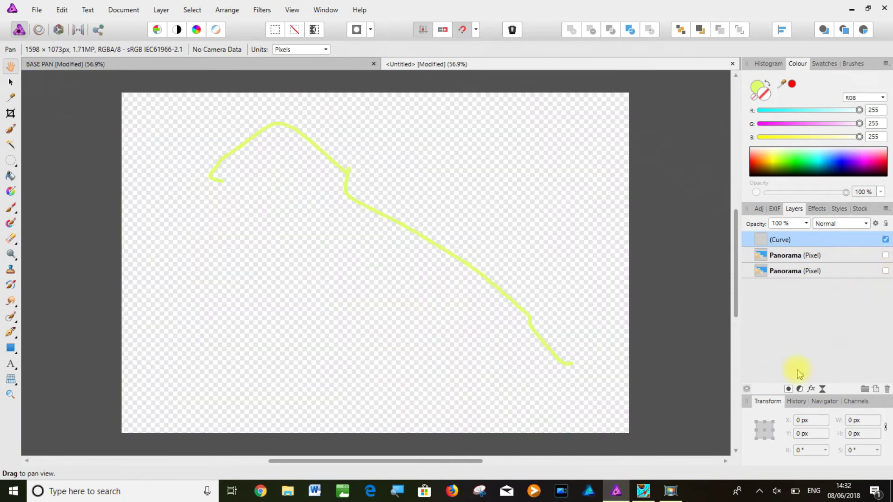
Save the track document as an Affinity file named BASE TRACK in the Whangaroa 3 folder.
left_click(36, 12)
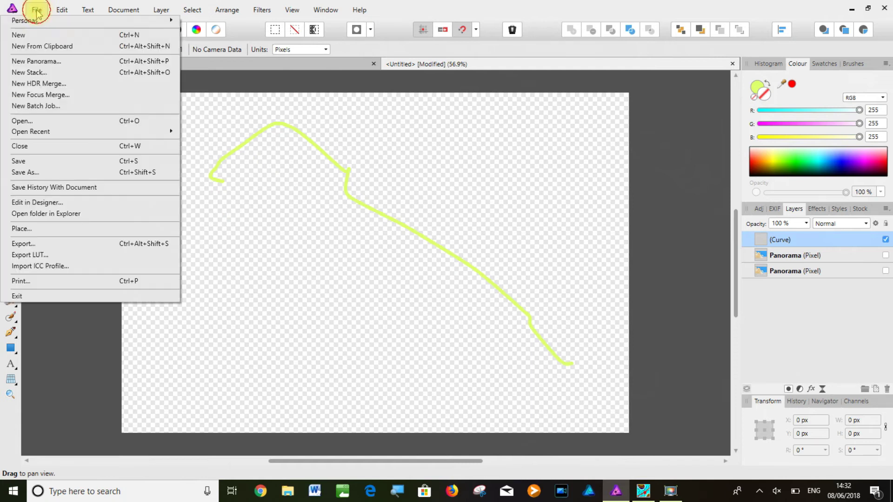
left_click(43, 175)
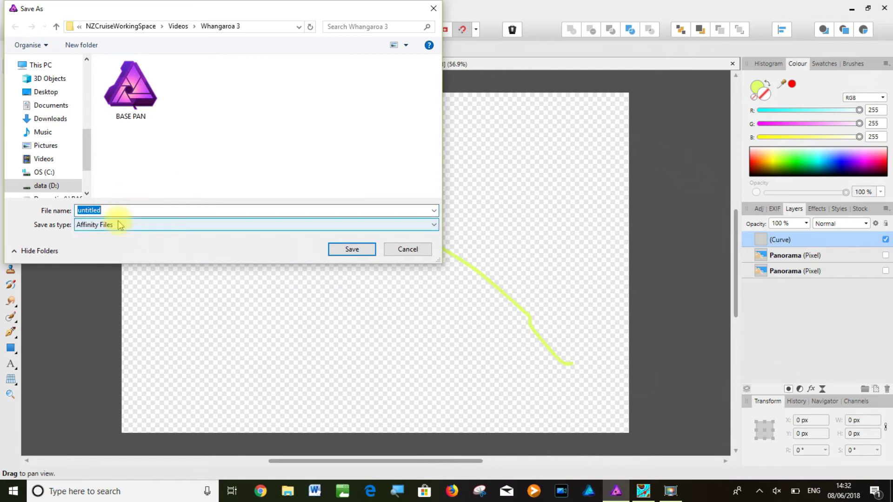
key("Caps_Lock")
type("BASE ")
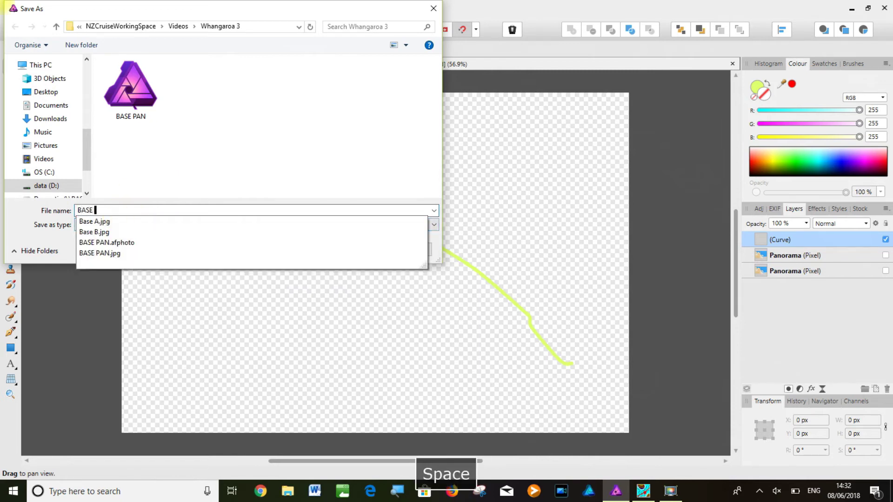
type("TRACK")
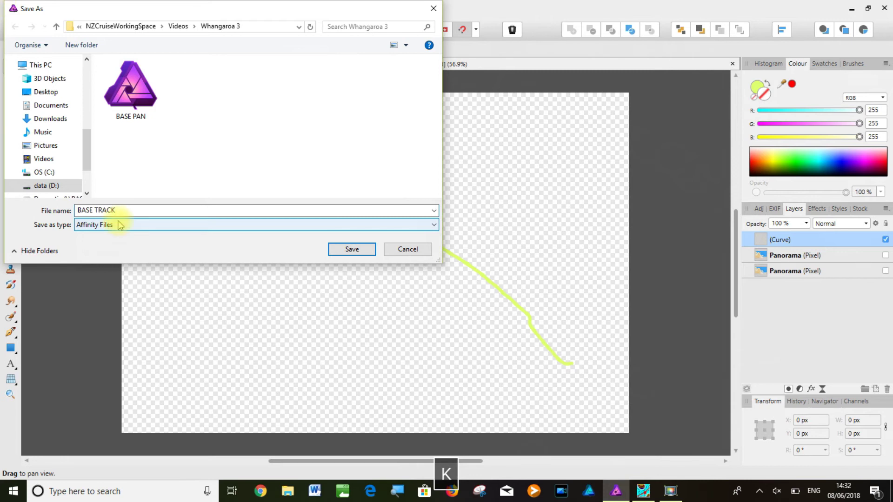
left_click(352, 250)
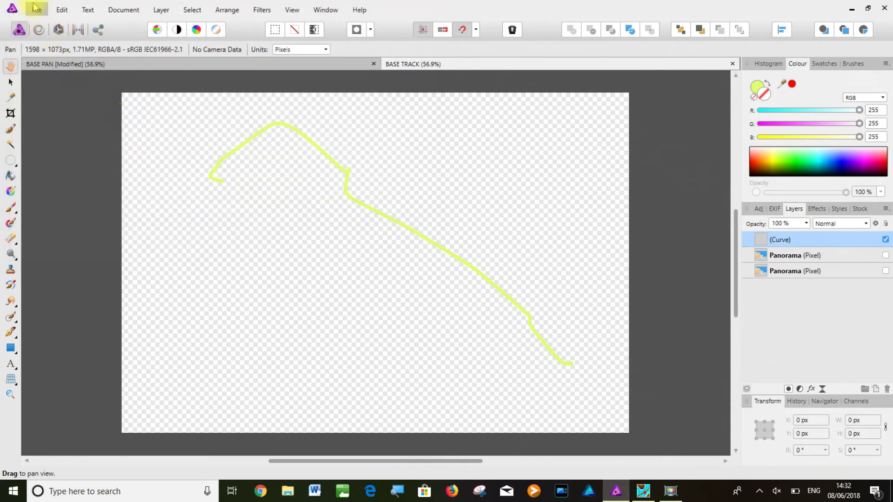
Export the track document as a PNG named BASE TRACK at 1598 × 1073 px.
left_click(36, 10)
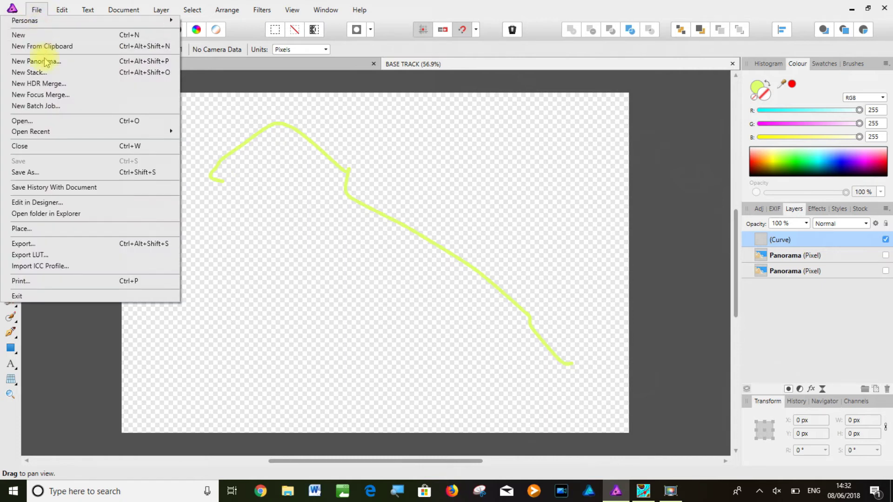
left_click(60, 245)
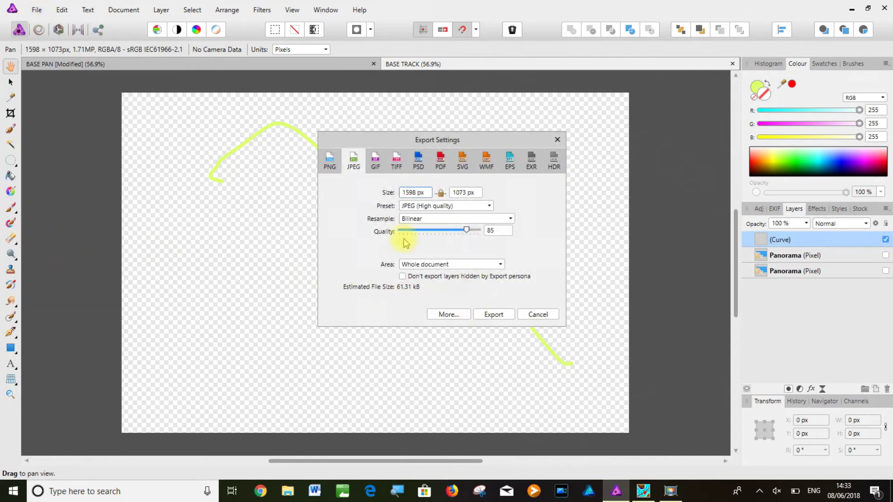
left_click(338, 164)
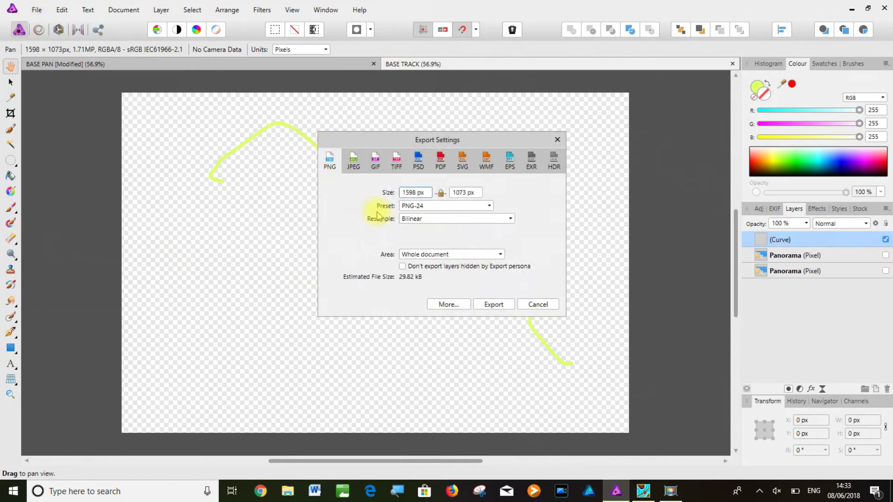
left_click(493, 305)
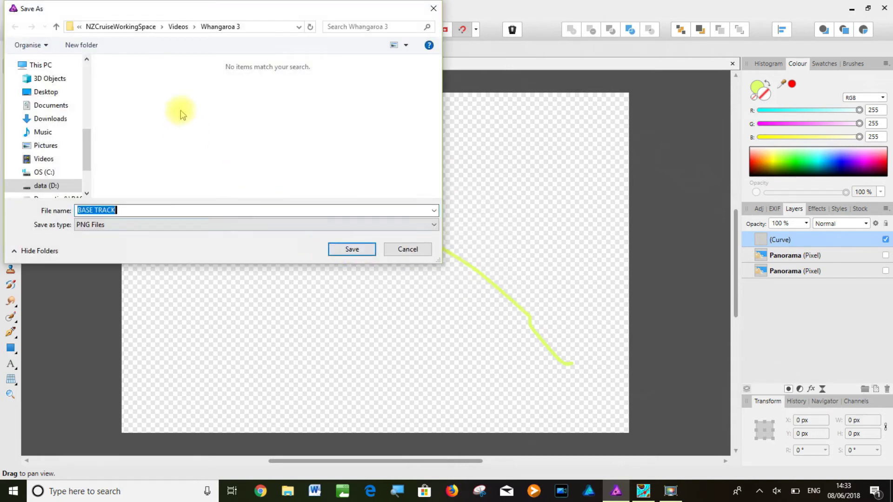
left_click(362, 250)
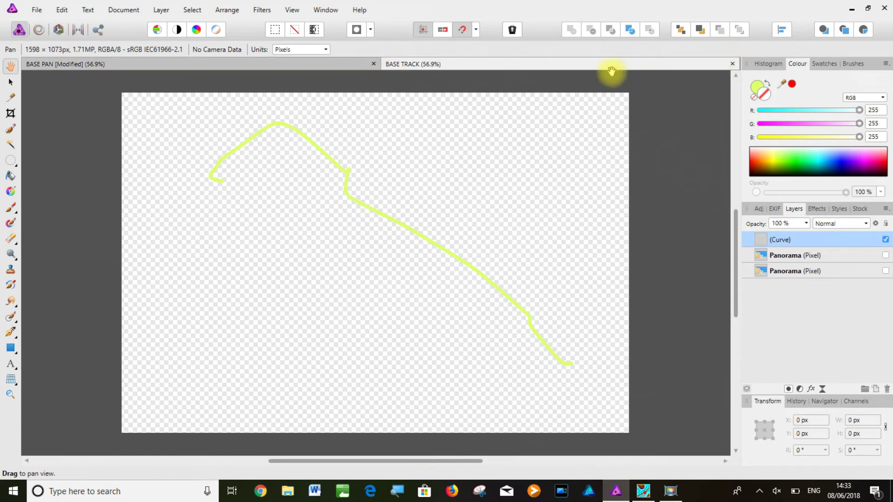
Switch to the BASE PAN document and add the 30 pt art text "Bay of Islands" over the southeastern bay.
left_click(234, 69)
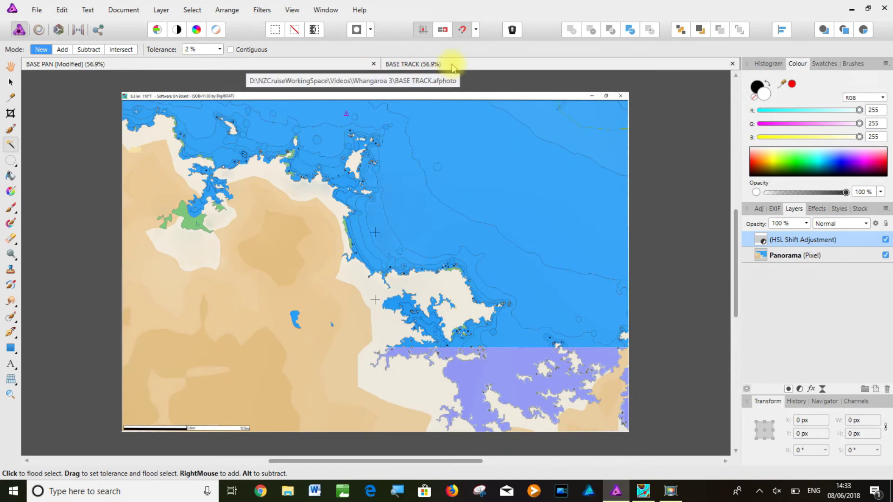
left_click(63, 10)
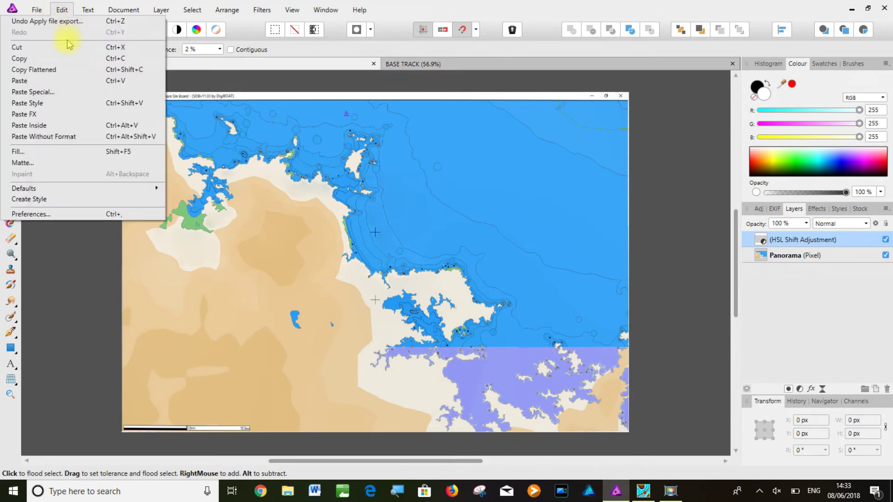
left_click(65, 84)
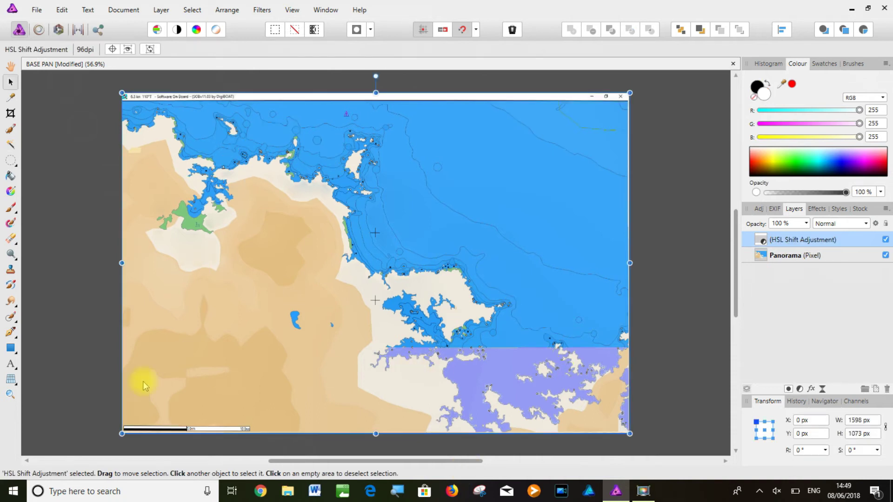
key("t")
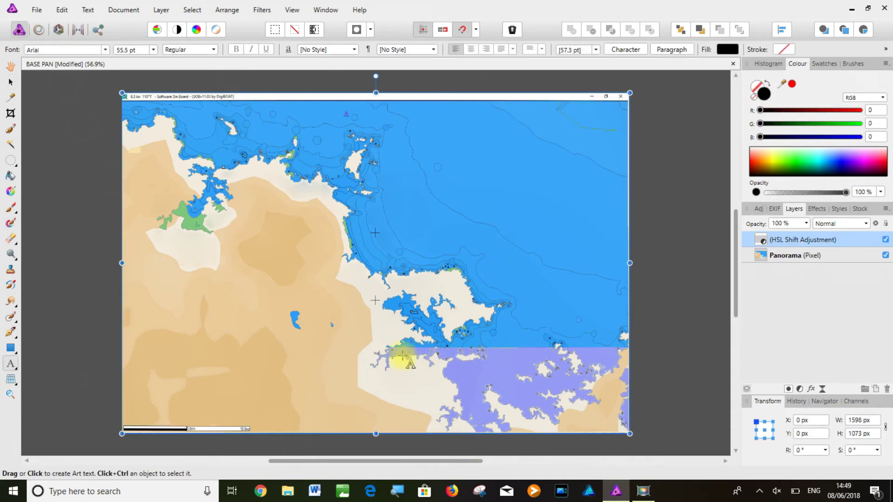
left_click(401, 368)
left_click(153, 49)
left_click(138, 255)
type("Bay of islands")
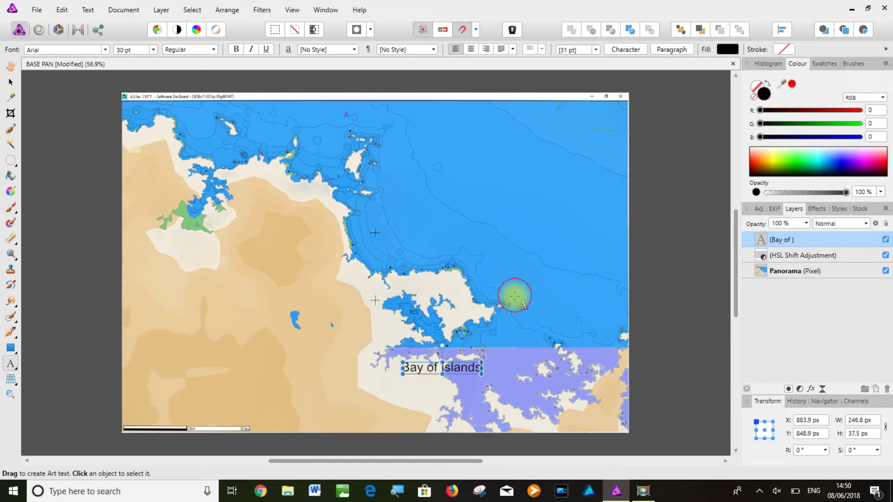
left_click(514, 298)
left_click(153, 49)
left_click(689, 141)
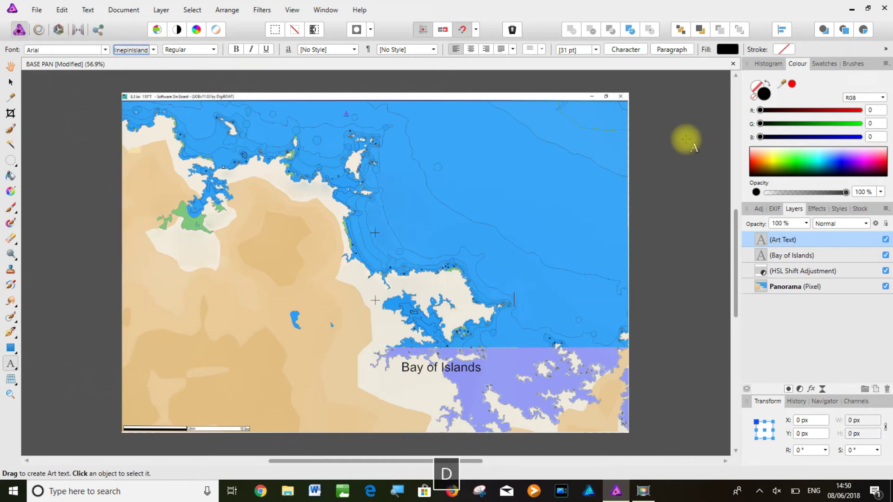
Add the 30 pt art text "Ninepin Island" just off the eastern headland.
left_click(513, 305)
left_click(153, 49)
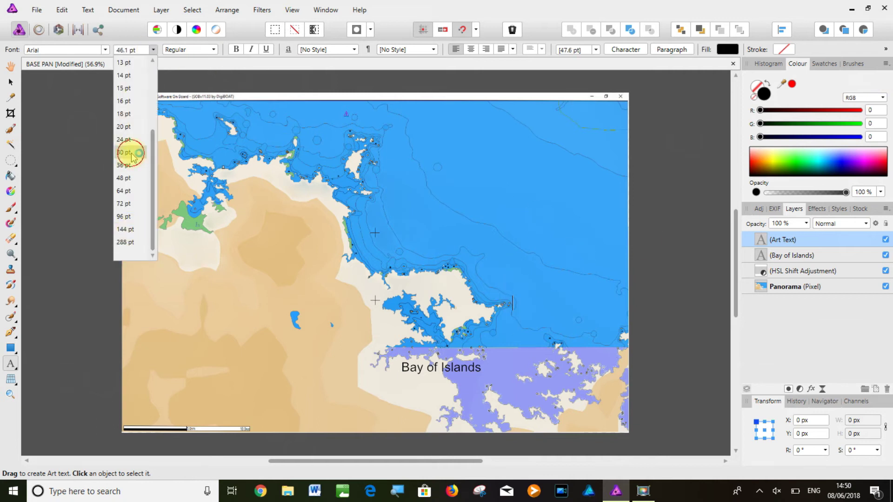
left_click(132, 150)
type("Ninepin Island")
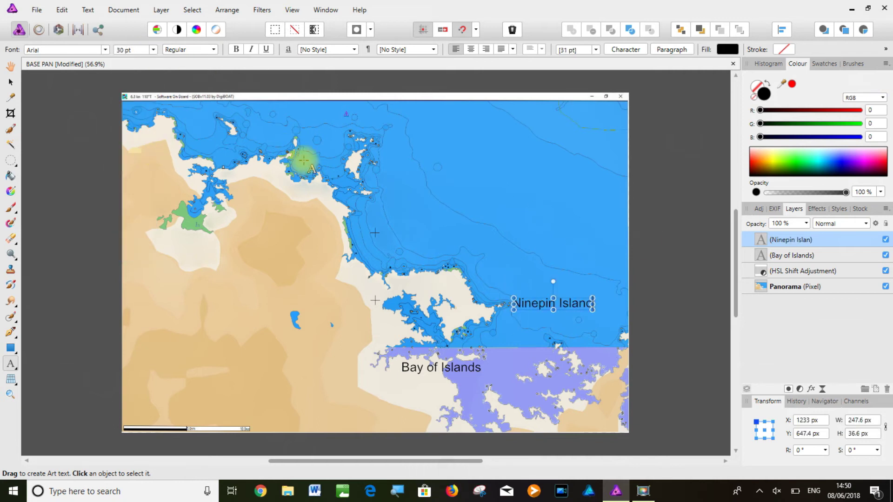
Label "Cavalli Pass" and "Flat Island" along the northern coast, and "Whangaroa" at the northwestern harbour.
left_click(305, 163)
type("Cavalli Pass")
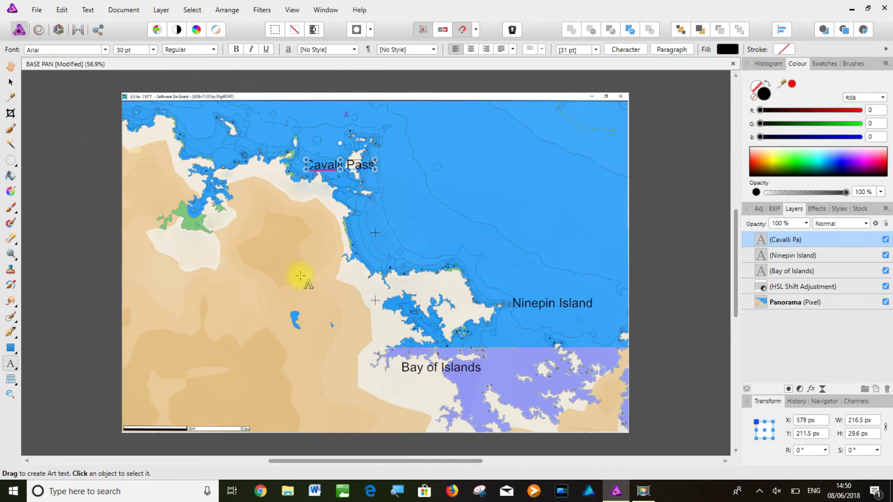
left_click(270, 125)
type("Flat Island")
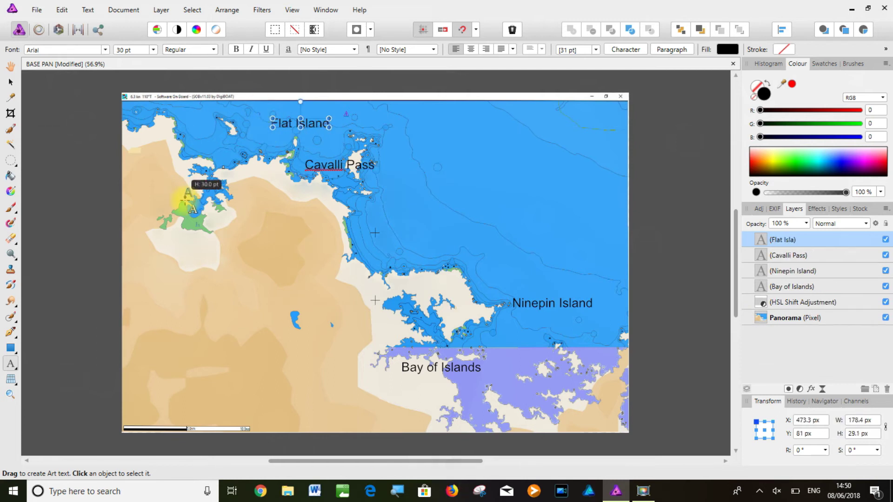
left_click(186, 190)
type("Whangaroa")
Reposition the five place labels, nudging the northern ones and Ninepin Island slightly and moving Bay of Islands east into the bay.
left_click(11, 83)
left_click_drag(189, 192, 199, 189)
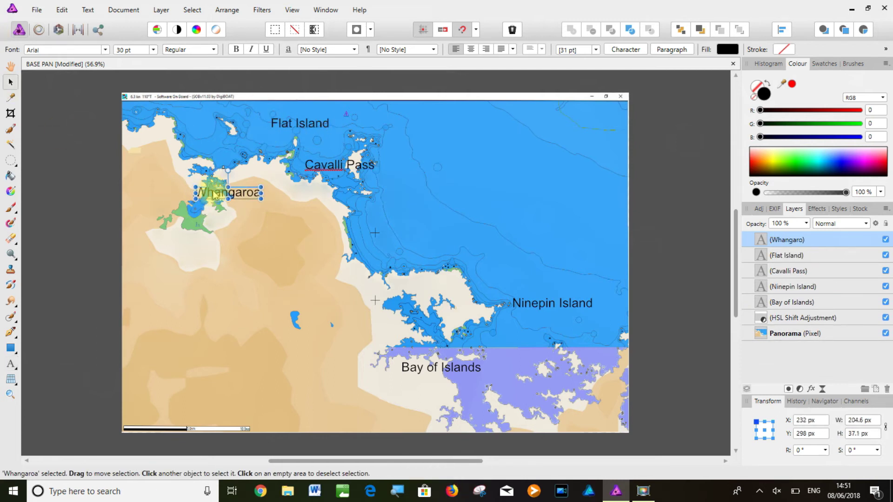
left_click_drag(274, 119, 279, 125)
left_click_drag(327, 163, 328, 175)
left_click_drag(524, 307, 520, 301)
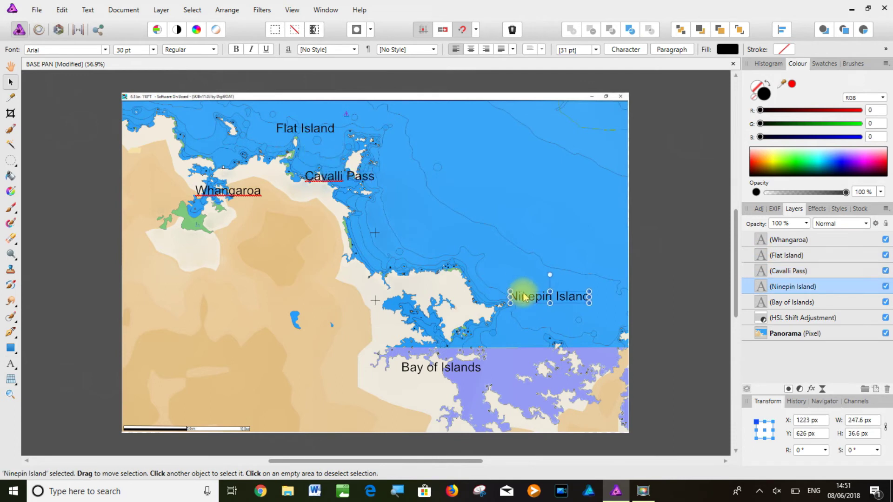
left_click_drag(445, 368, 508, 372)
Save the document as BASE PAN labelled and export it as a JPEG with the same name.
left_click(37, 10)
left_click(26, 172)
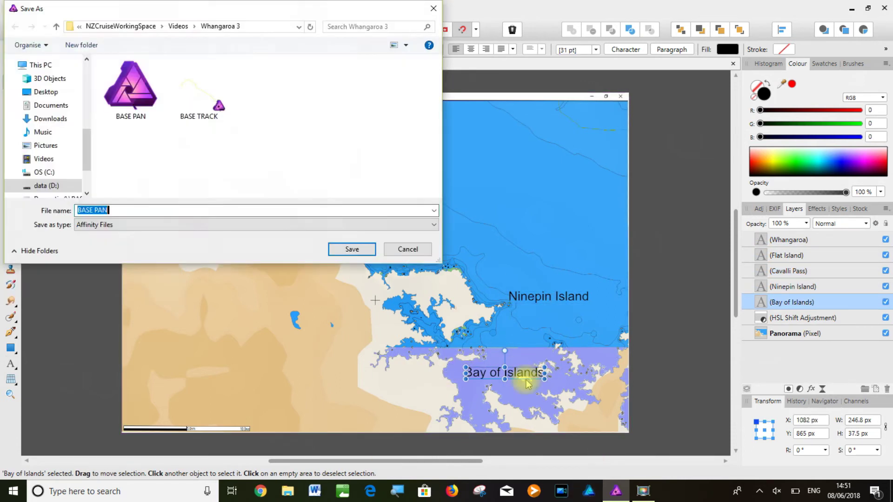
left_click(124, 211)
type("labelled")
key("Return")
left_click(36, 9)
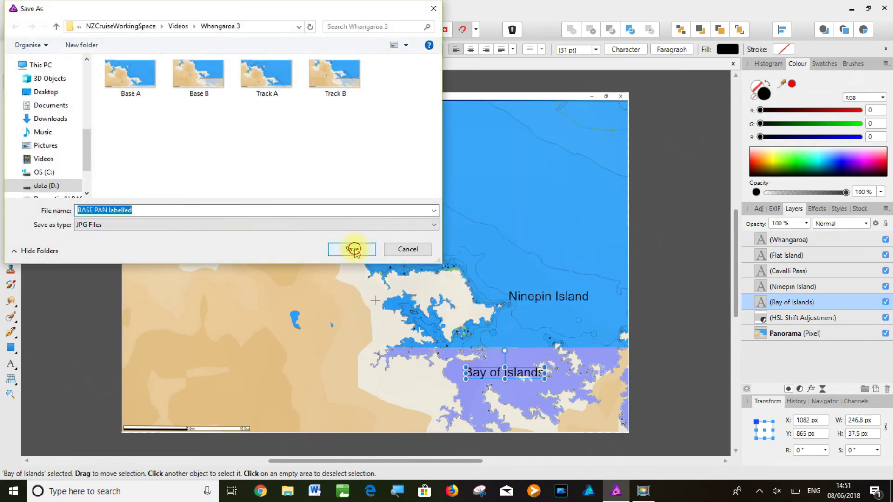
left_click(354, 249)
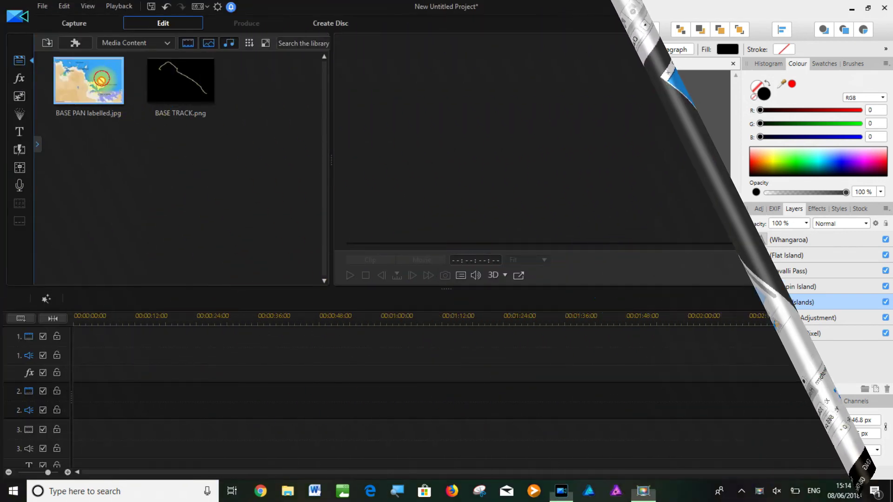
In PowerDirector, place BASE PAN labelled.jpg on track 1 and BASE TRACK.png on track 2, both lasting about 45 seconds.
left_click_drag(89, 80, 75, 356)
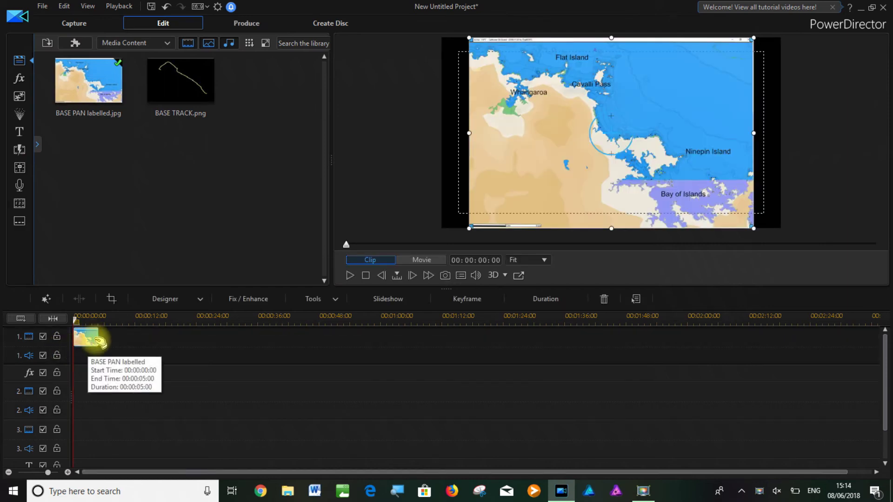
left_click_drag(96, 340, 305, 345)
left_click(202, 94)
left_click_drag(202, 94, 305, 411)
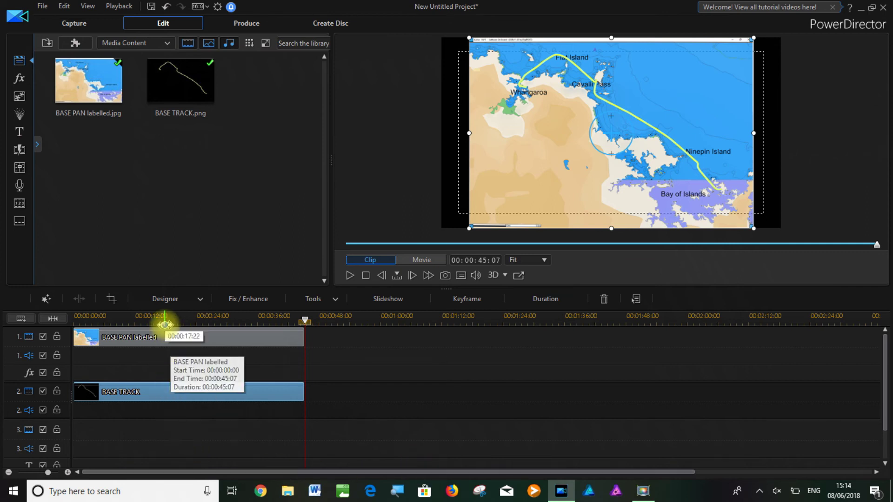
Apply a rectangular mask to the BASE TRACK clip in Mask Designer and turn off Maintain mask aspect ratio.
left_click(160, 302)
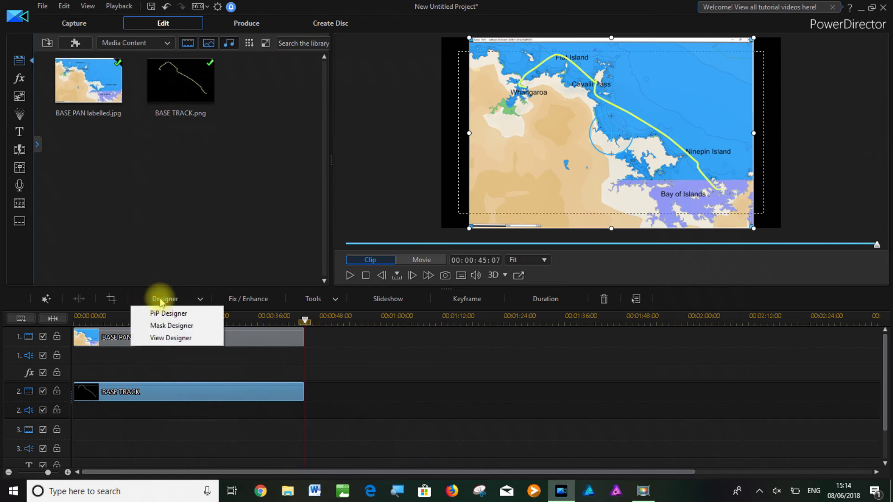
left_click(173, 328)
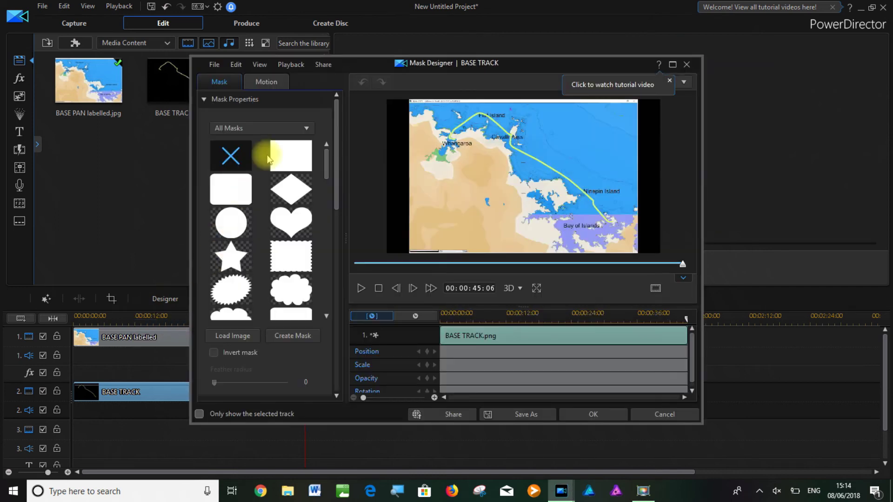
left_click(284, 150)
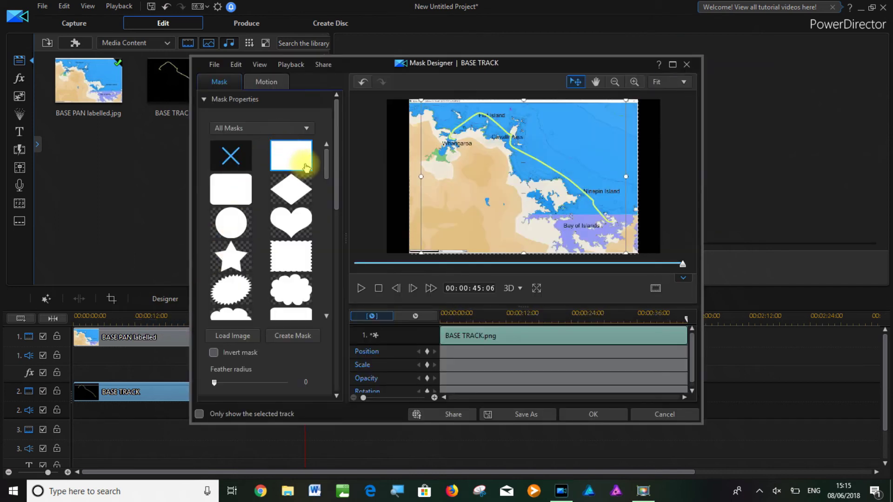
left_click_drag(339, 171, 355, 315)
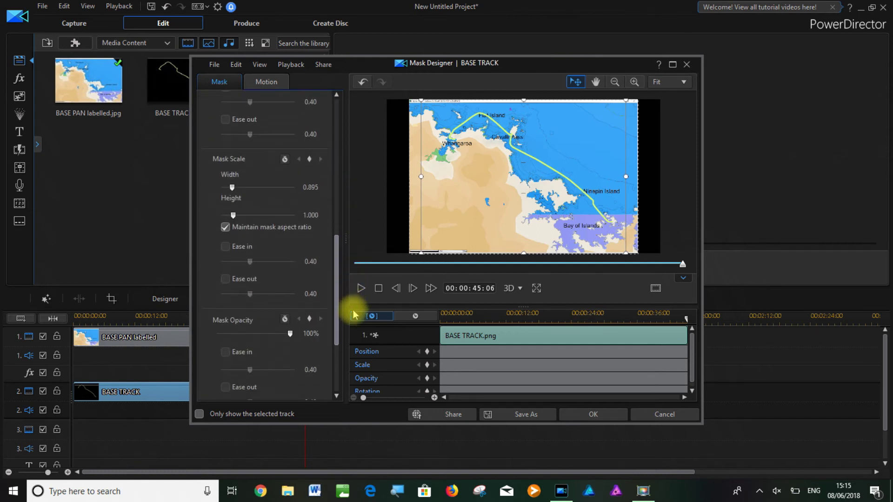
left_click(227, 229)
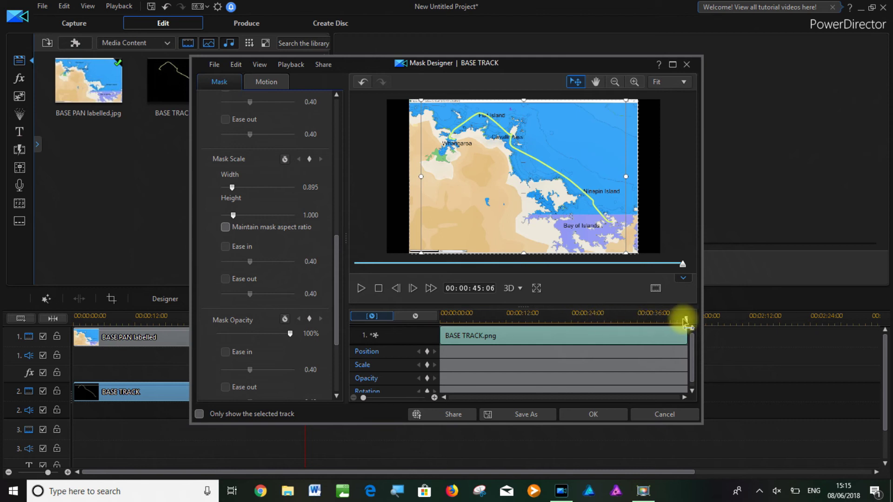
Move the mask southeast off the track to its Bay of Islands end and add Position, Scale and Rotation keyframes at 00:00:01:00.
left_click_drag(682, 321, 446, 340)
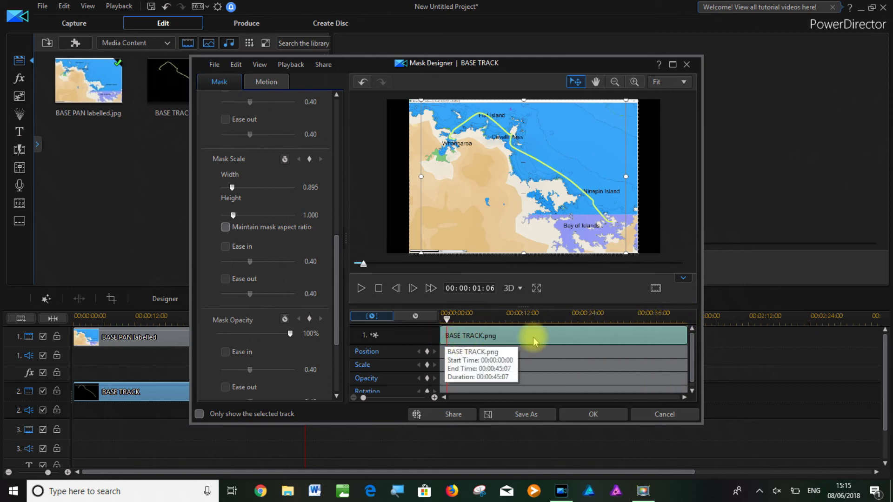
left_click_drag(481, 163, 676, 281)
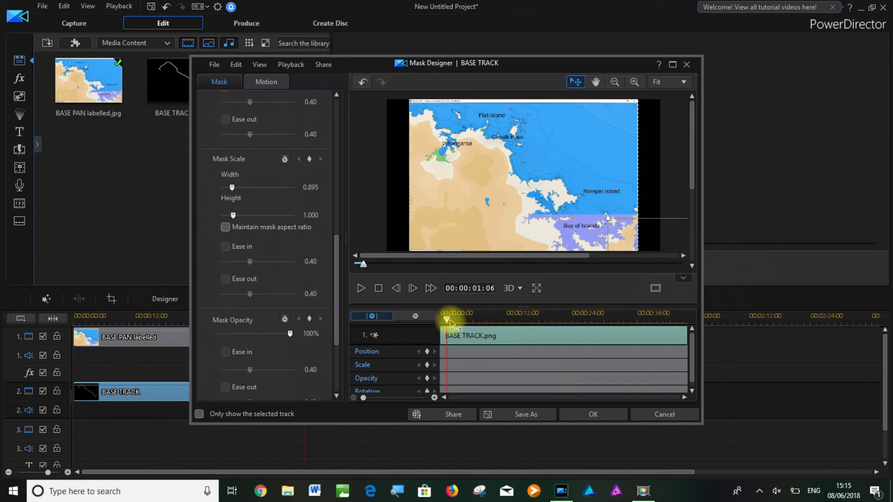
mouse_move(447, 320)
left_mouse_down()
mouse_move(479, 316)
mouse_move(444, 321)
left_mouse_up()
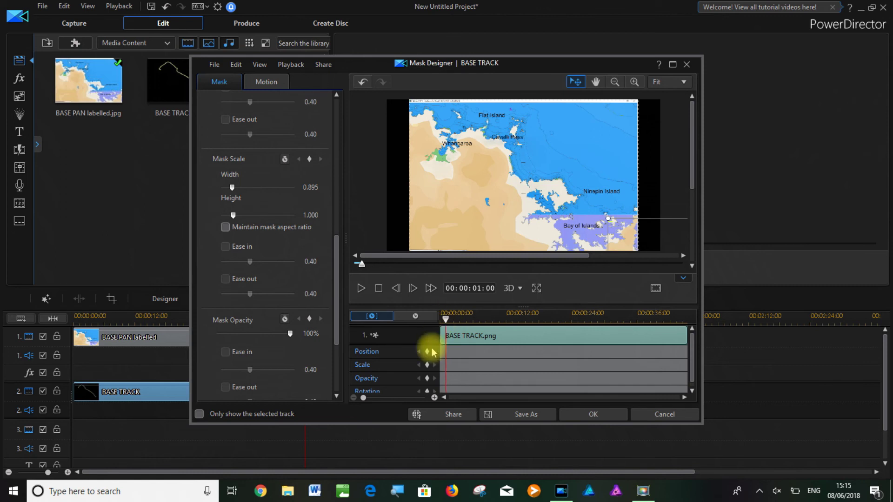
left_click(427, 352)
left_click(427, 364)
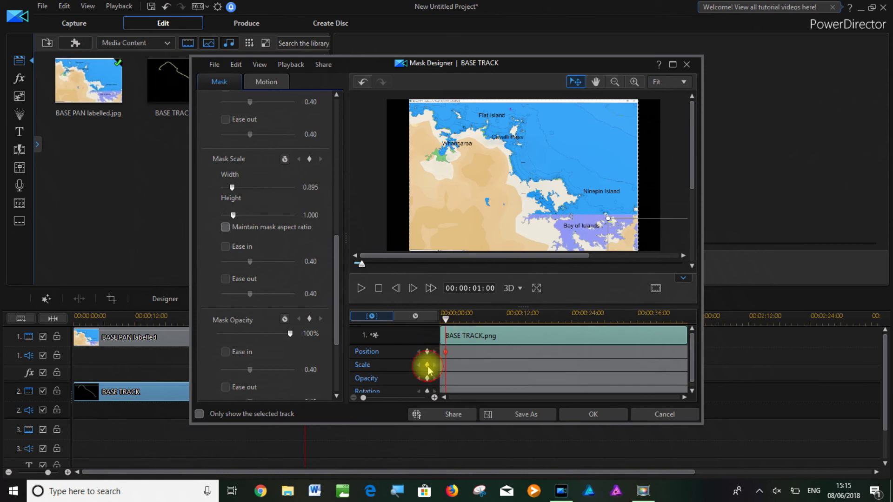
left_click(427, 391)
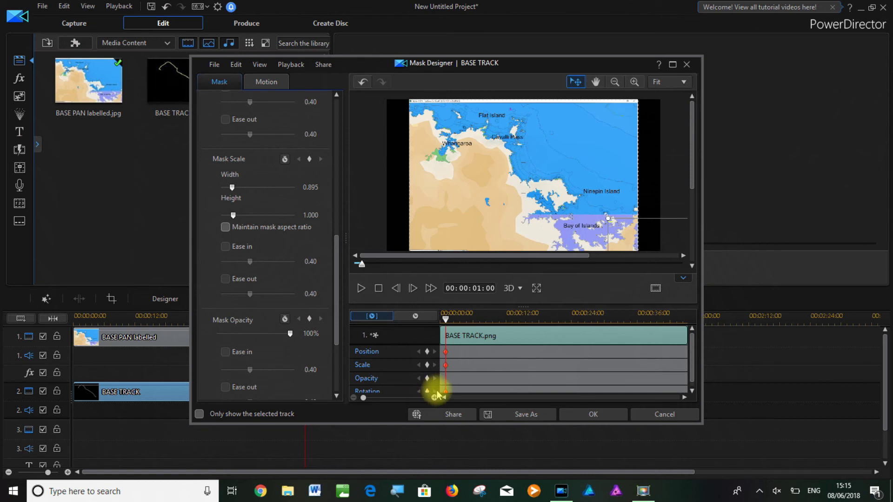
Keyframe the mask's position to uncover the track as far as Cavalli Pass at 00:00:17:19 and Flat Island at 00:00:26:08.
left_click_drag(447, 322, 537, 318)
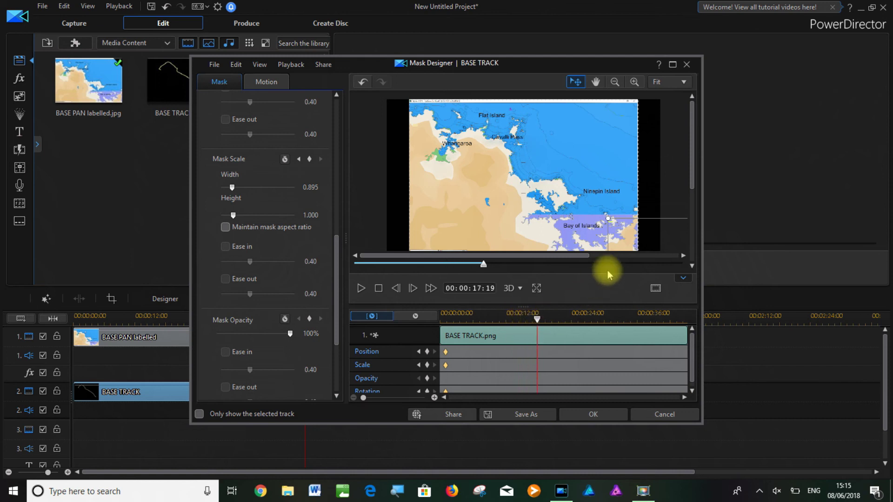
left_click_drag(657, 240, 555, 153)
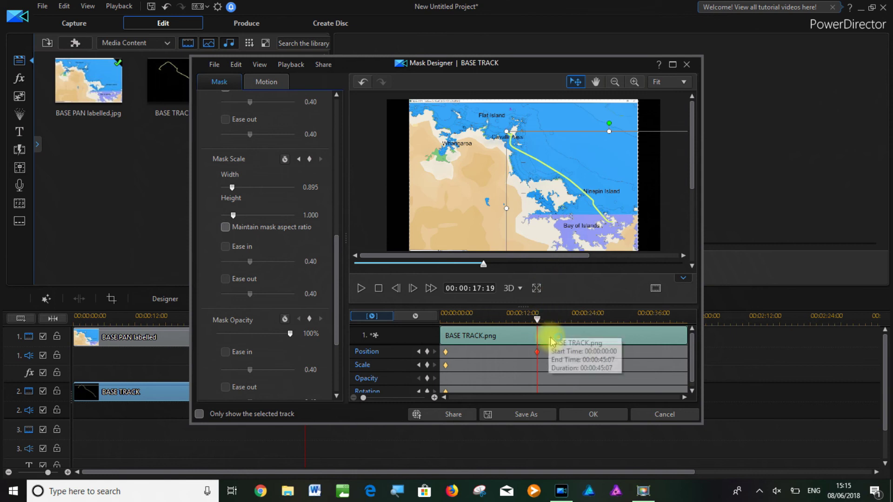
left_click(564, 409)
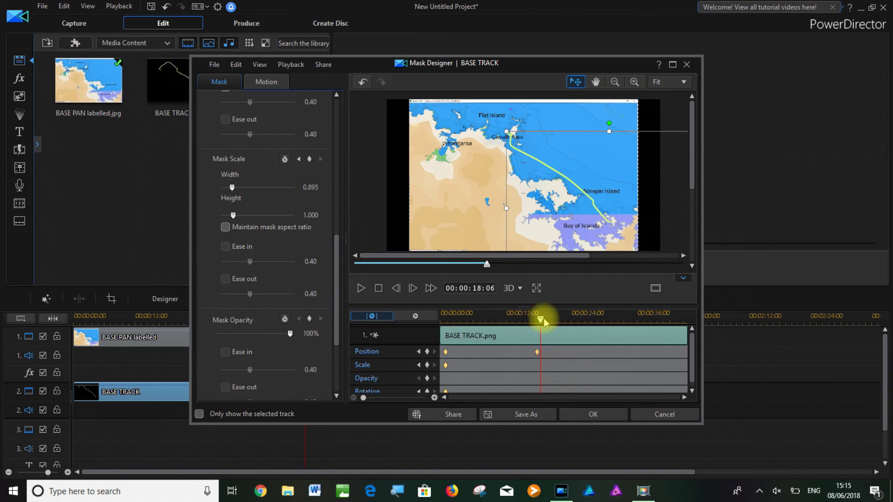
left_click_drag(560, 321, 585, 322)
left_click_drag(600, 192, 575, 164)
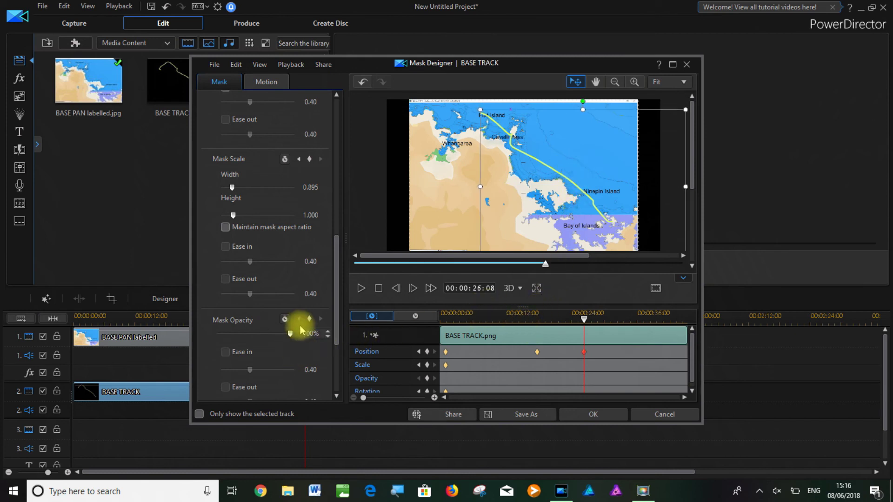
At 00:00:26:08, set the mask's rotation to -25 and reposition and enlarge it to expose the track from Bay of Islands to Flat Island.
scroll(343, 351, "down", 3)
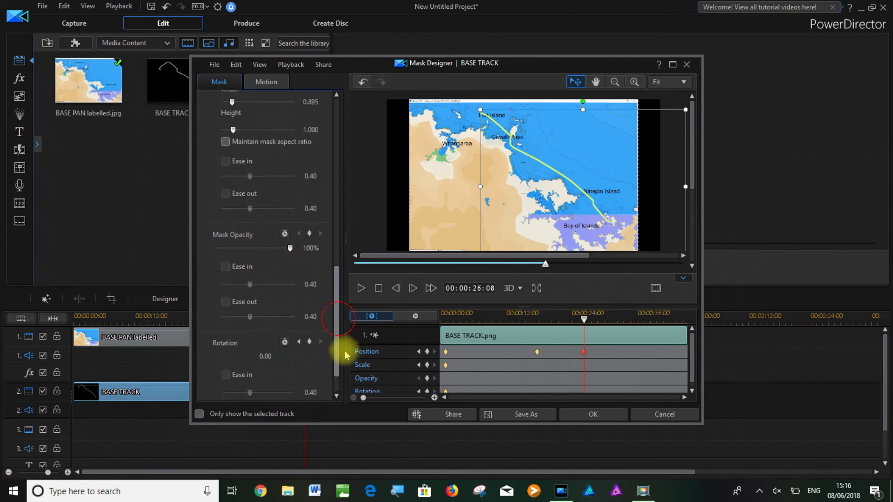
left_click_drag(276, 321, 256, 315)
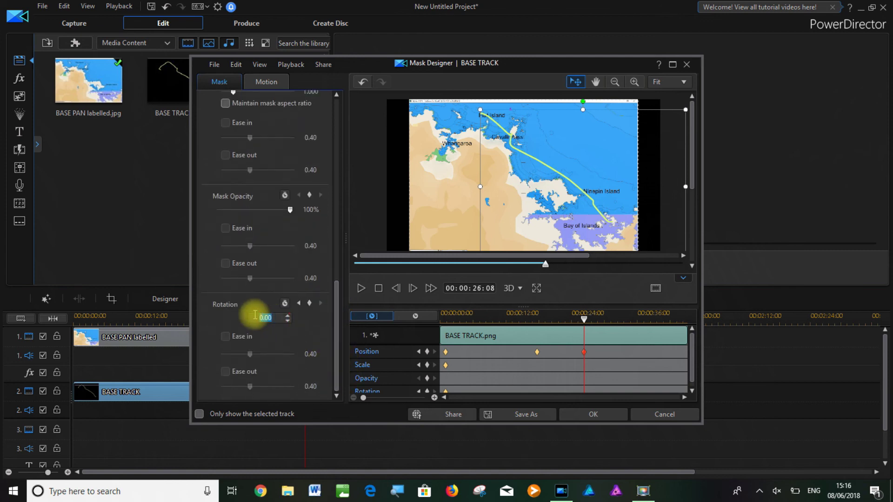
type("-25")
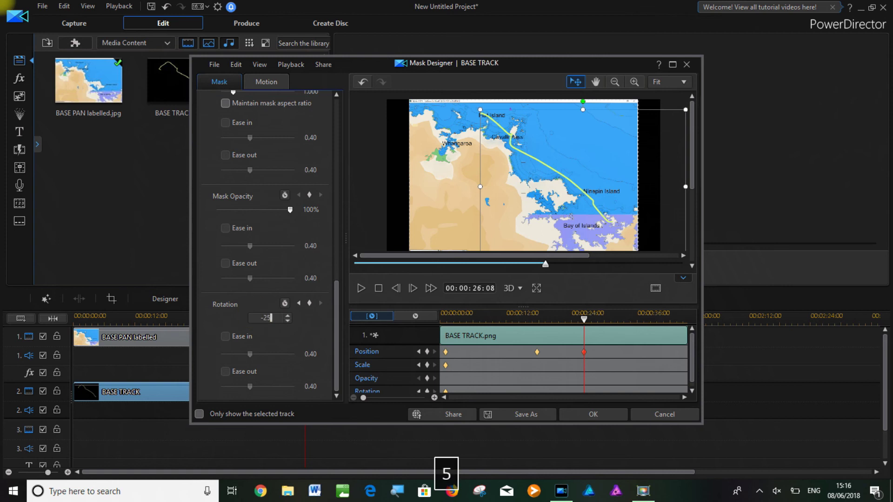
key("Return")
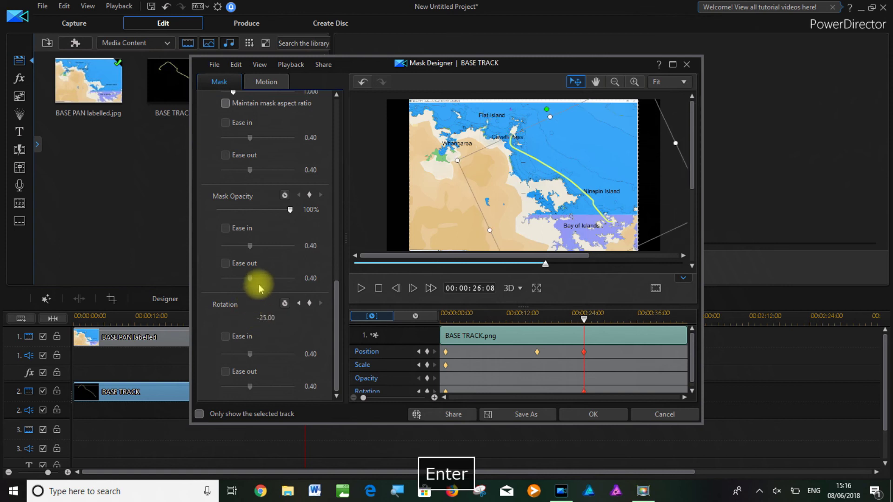
left_click_drag(506, 195, 541, 142)
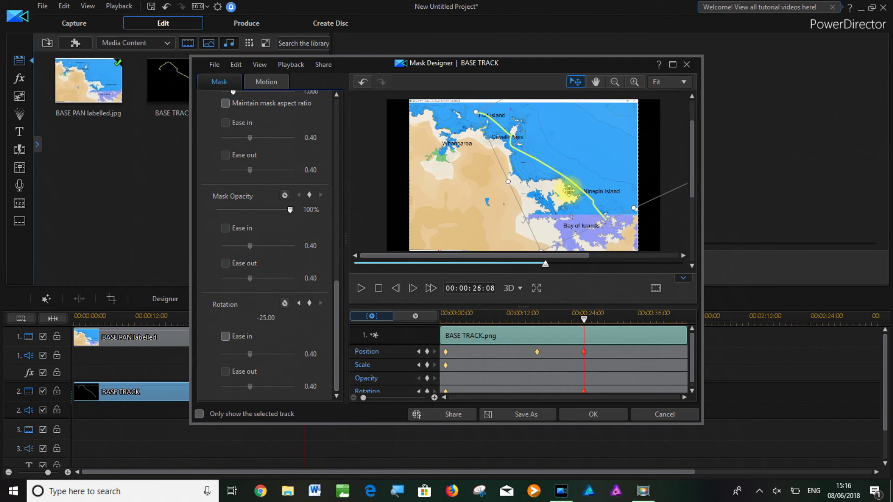
left_click_drag(633, 208, 654, 226)
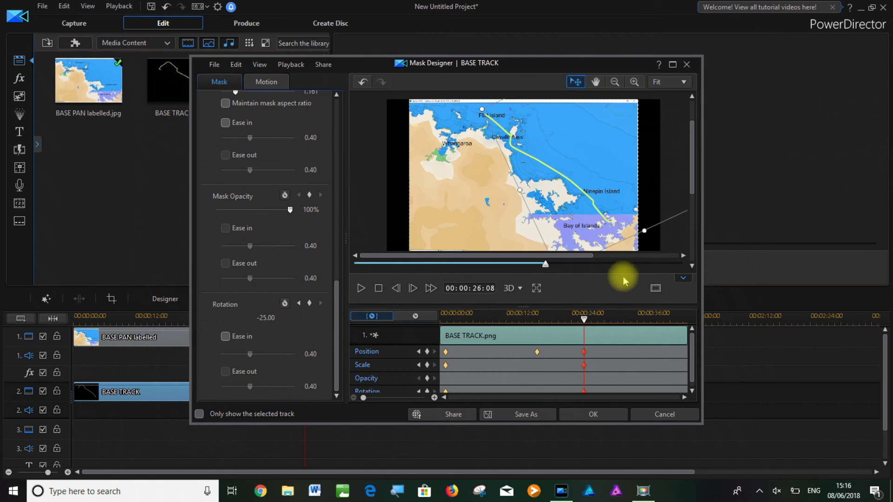
Keyframe the mask's position at 00:00:33:14, moving it west to uncover the whole track to Whangaroa.
left_click_drag(584, 319, 622, 321)
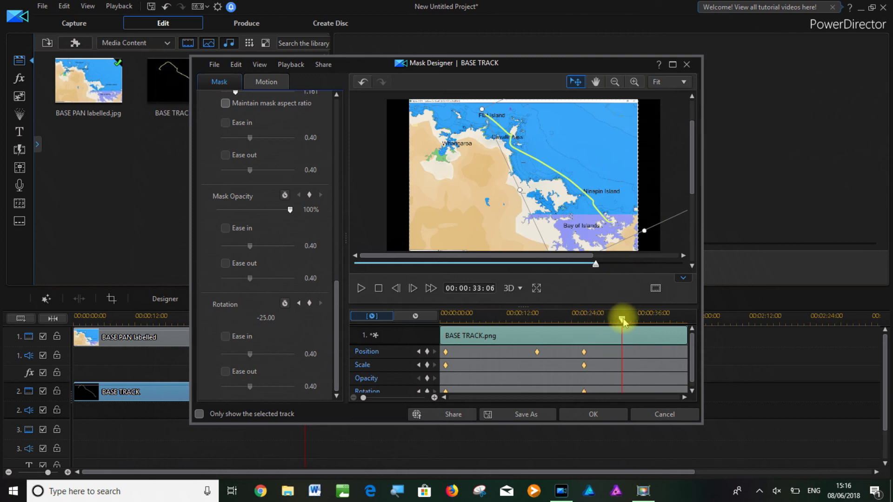
left_click_drag(576, 166, 522, 185)
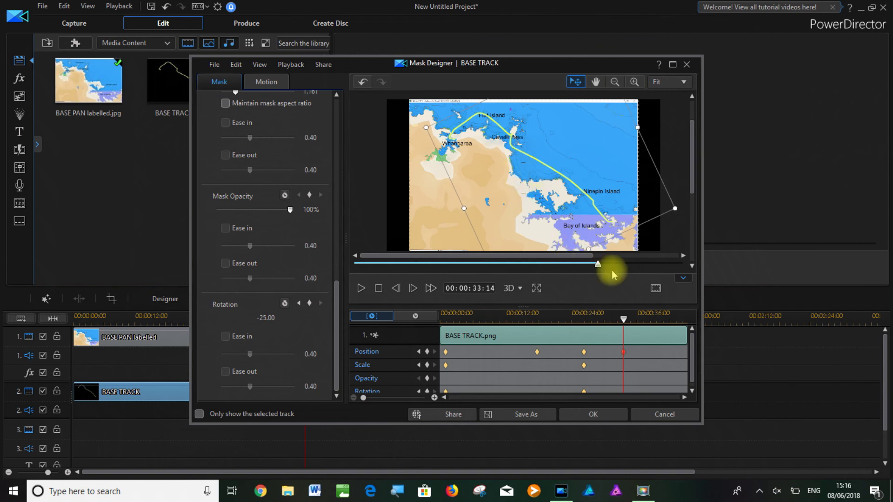
Preview the mask animation from the start and apply it to the BASE TRACK clip.
left_click_drag(597, 264, 355, 265)
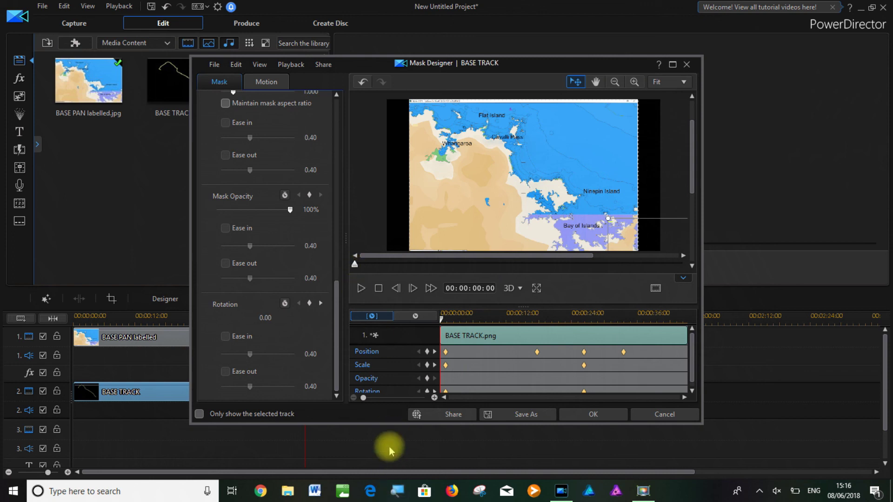
left_click(362, 288)
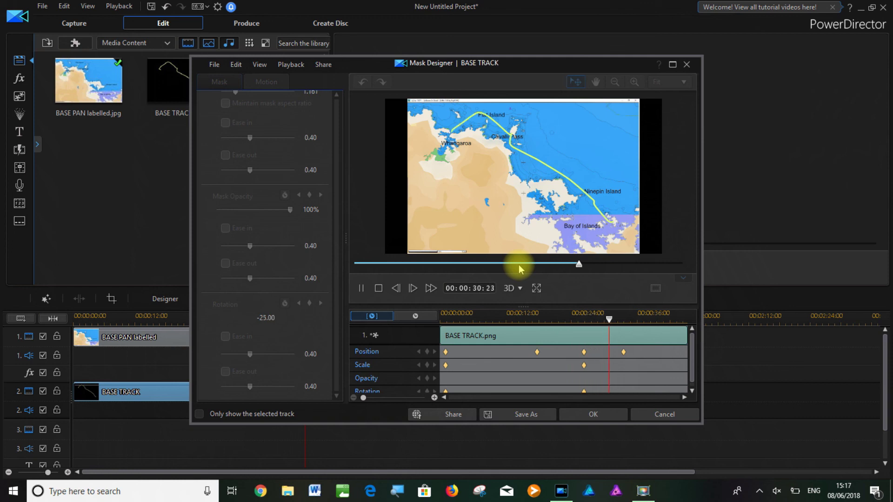
left_click(378, 289)
left_click(586, 414)
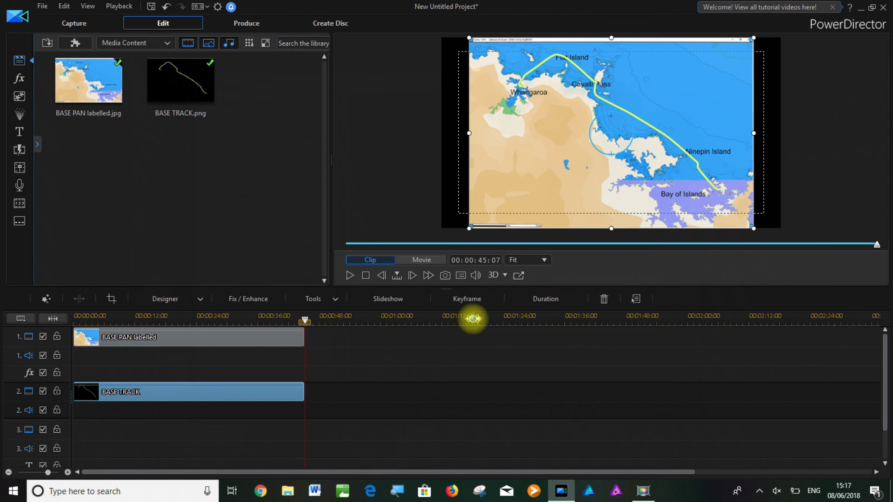
Produce the movie as XAVC S 1920 x 1080/25p (17 Mbps) and open the output file's location.
left_click(247, 26)
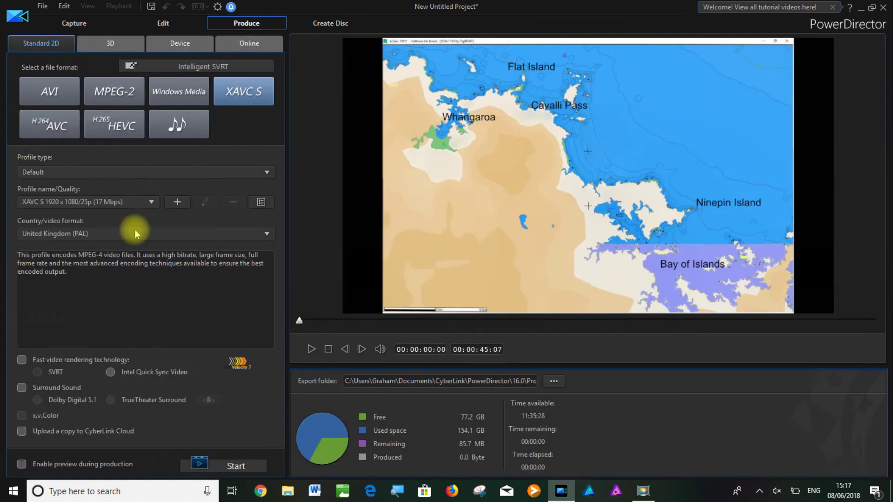
left_click(235, 466)
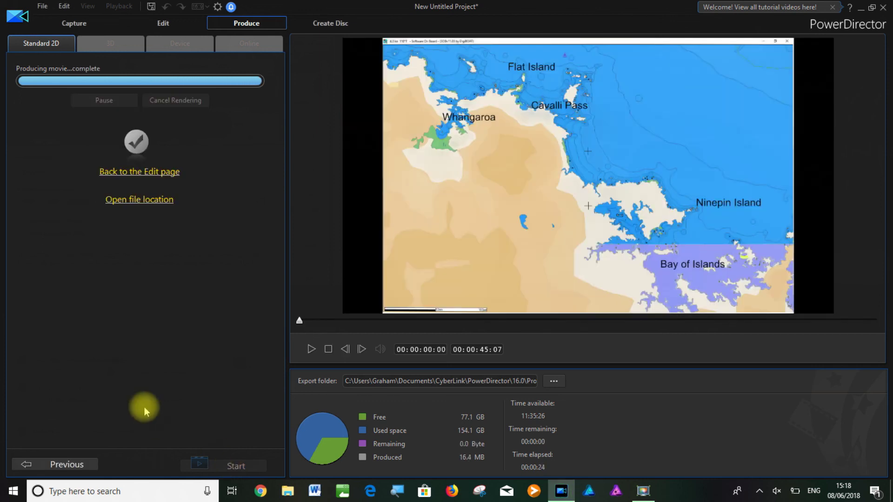
left_click(158, 200)
Transfer the Produce video file to the Whangaroa 3 folder under NZCruiseWorkingSpace\Videos on the data (D:) drive.
right_click(149, 135)
left_click(111, 279)
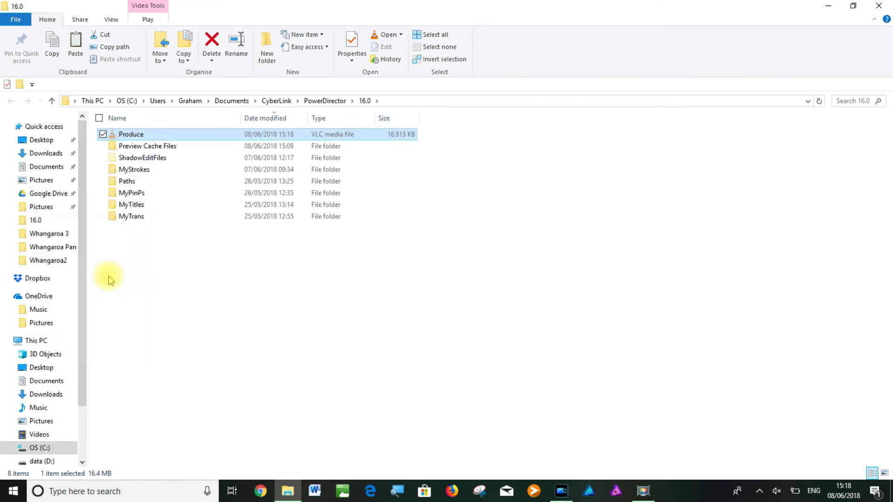
left_click(44, 460)
left_click(134, 252)
double_click(134, 252)
double_click(128, 182)
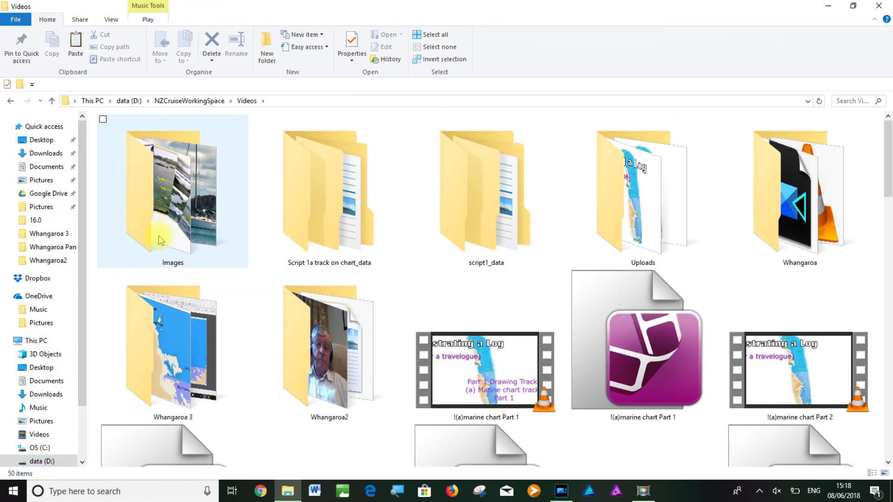
double_click(172, 354)
right_click(354, 296)
left_click(281, 374)
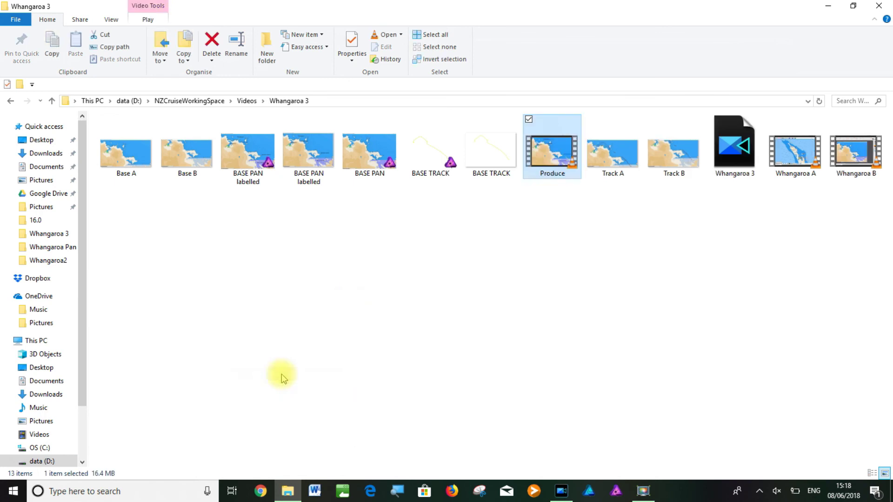
Rename the Produce video file in the Whangaroa 3 folder as Whangaroa Output Video.
right_click(554, 161)
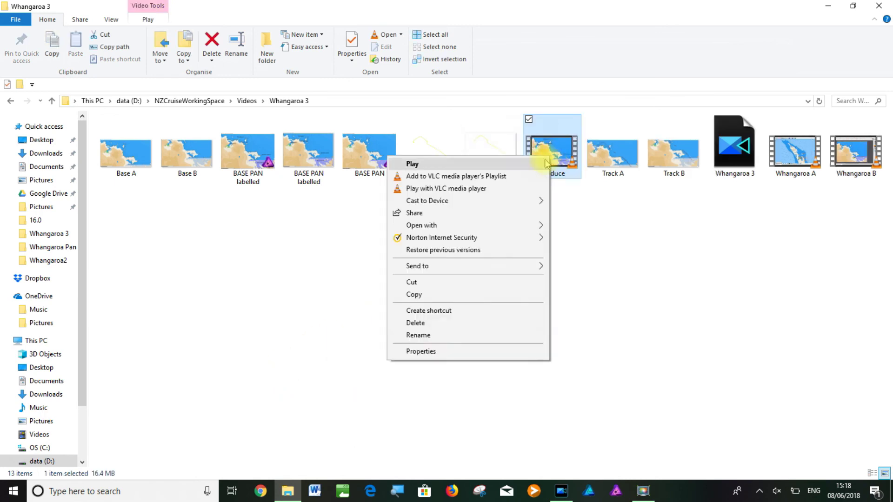
left_click(440, 335)
type("Whangarop")
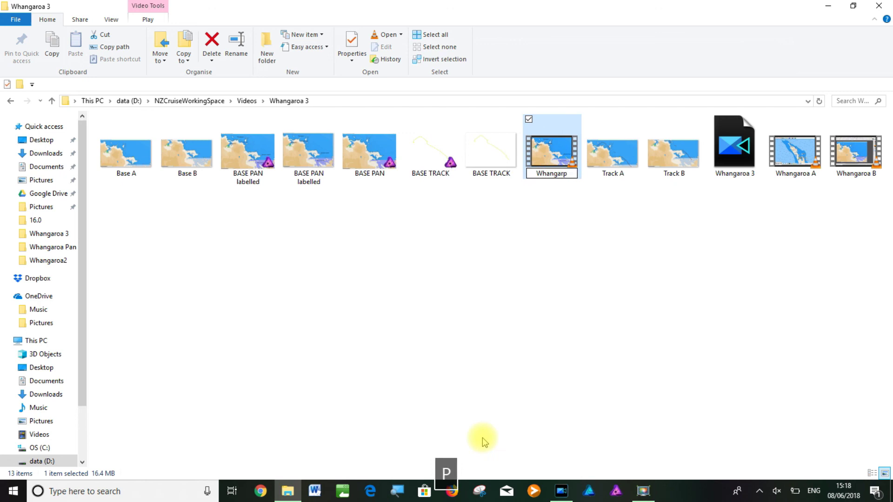
key("BackSpace")
type("a Vide")
key("BackSpace")
key("BackSpace")
key("BackSpace")
key("BackSpace")
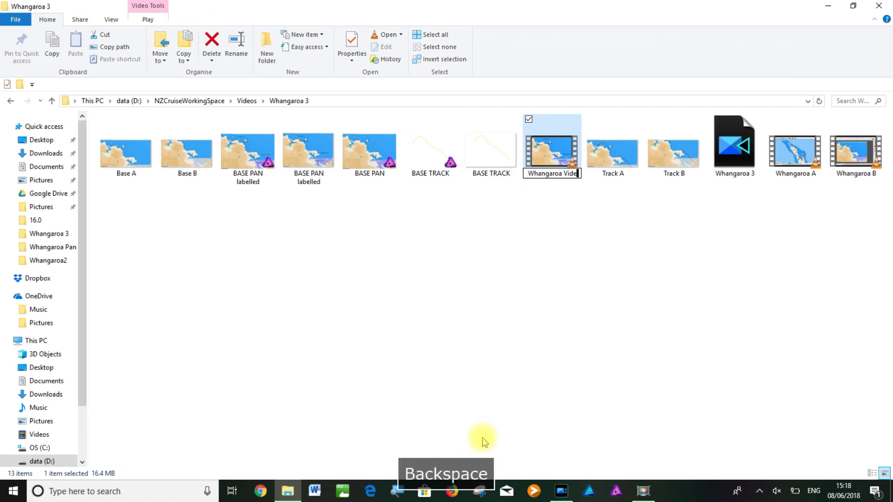
type("Output Video")
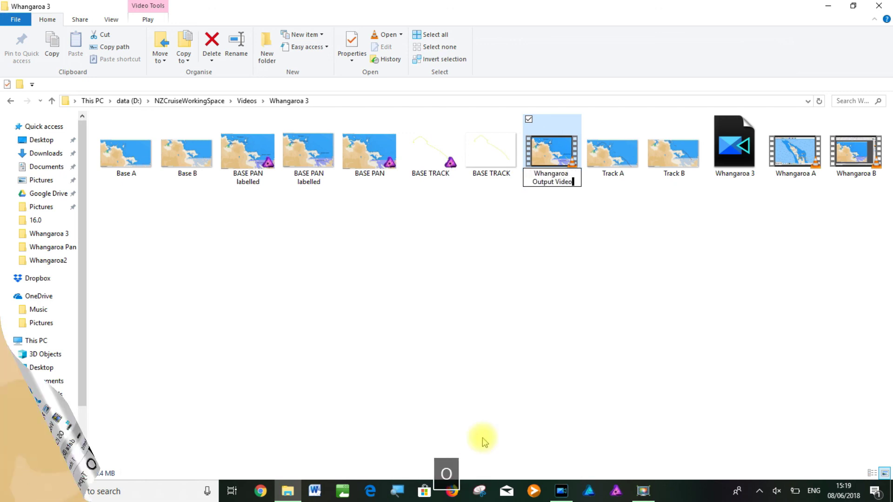
key("Return")
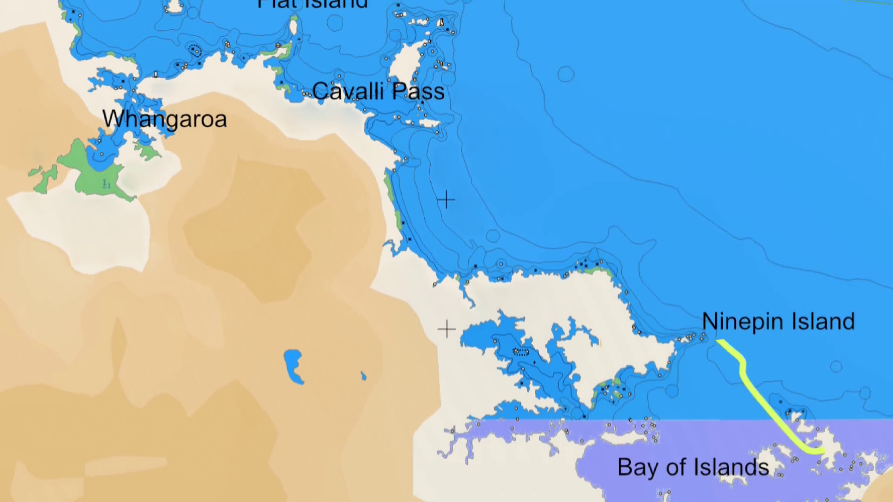